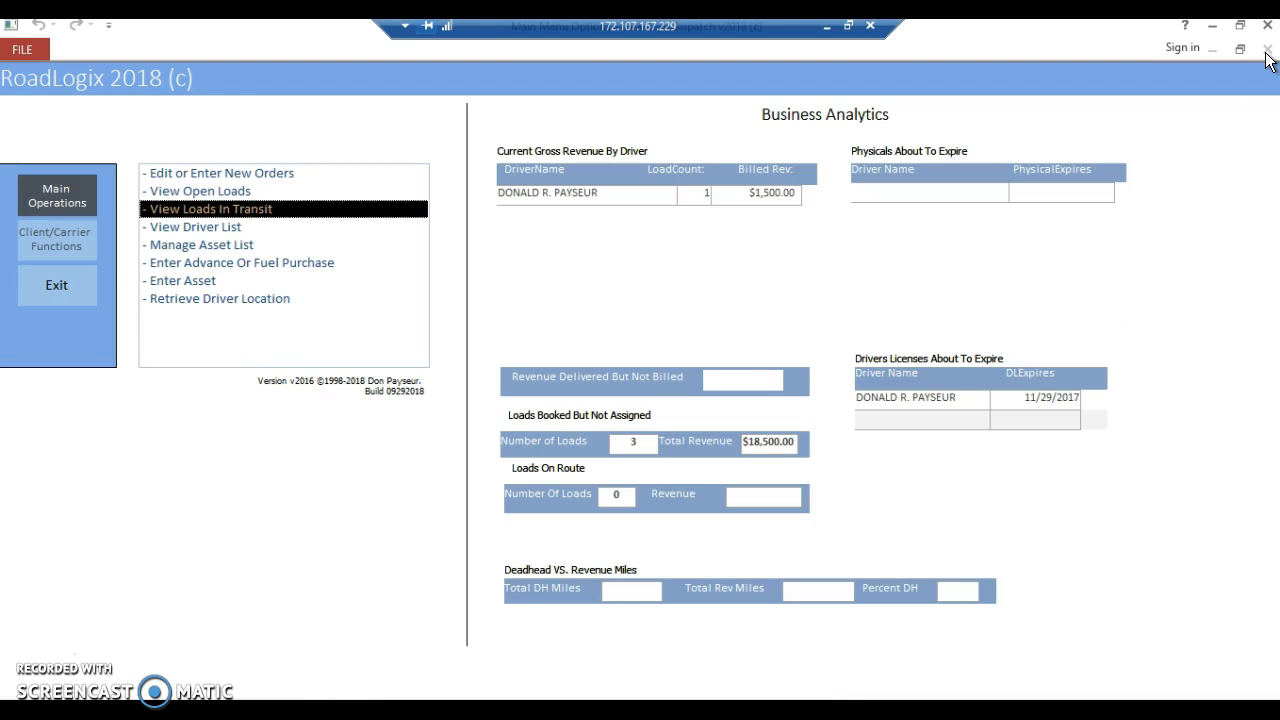
- Open the SADDLECREEK ATLANTA load from the loads in transit and review its stops, IFTA miles and dispatch record
click(224, 210)
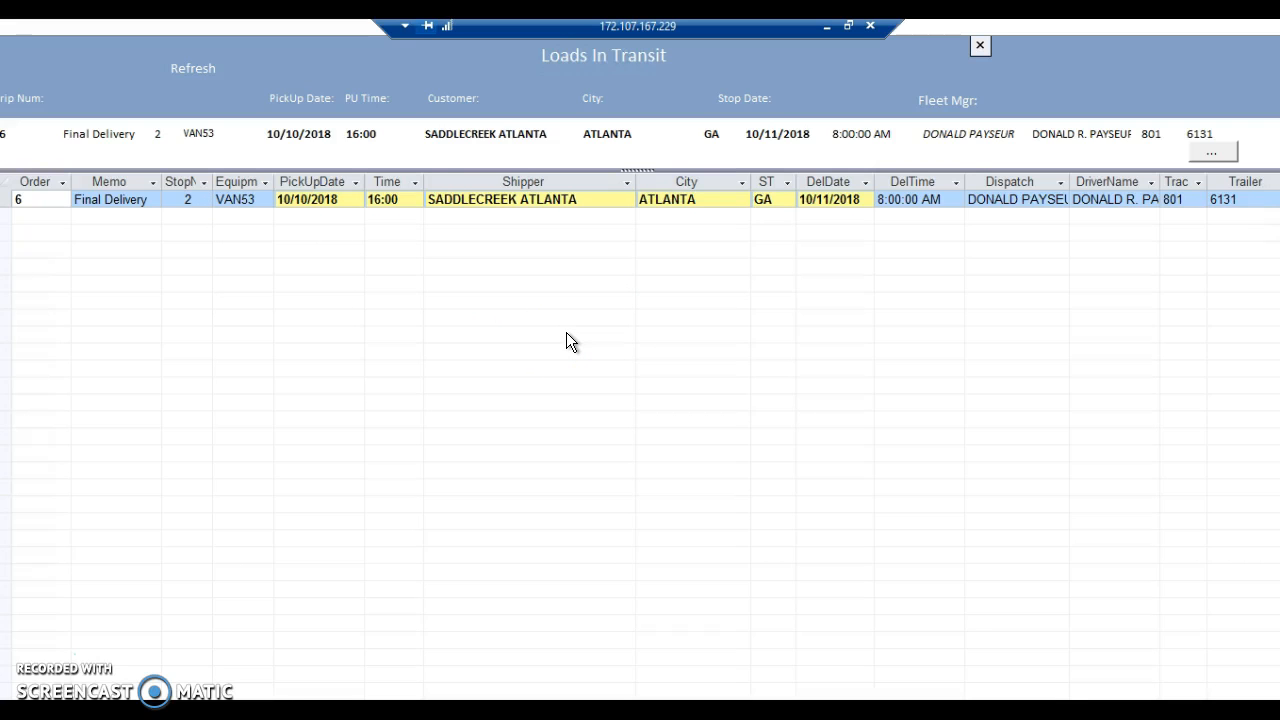
click(477, 134)
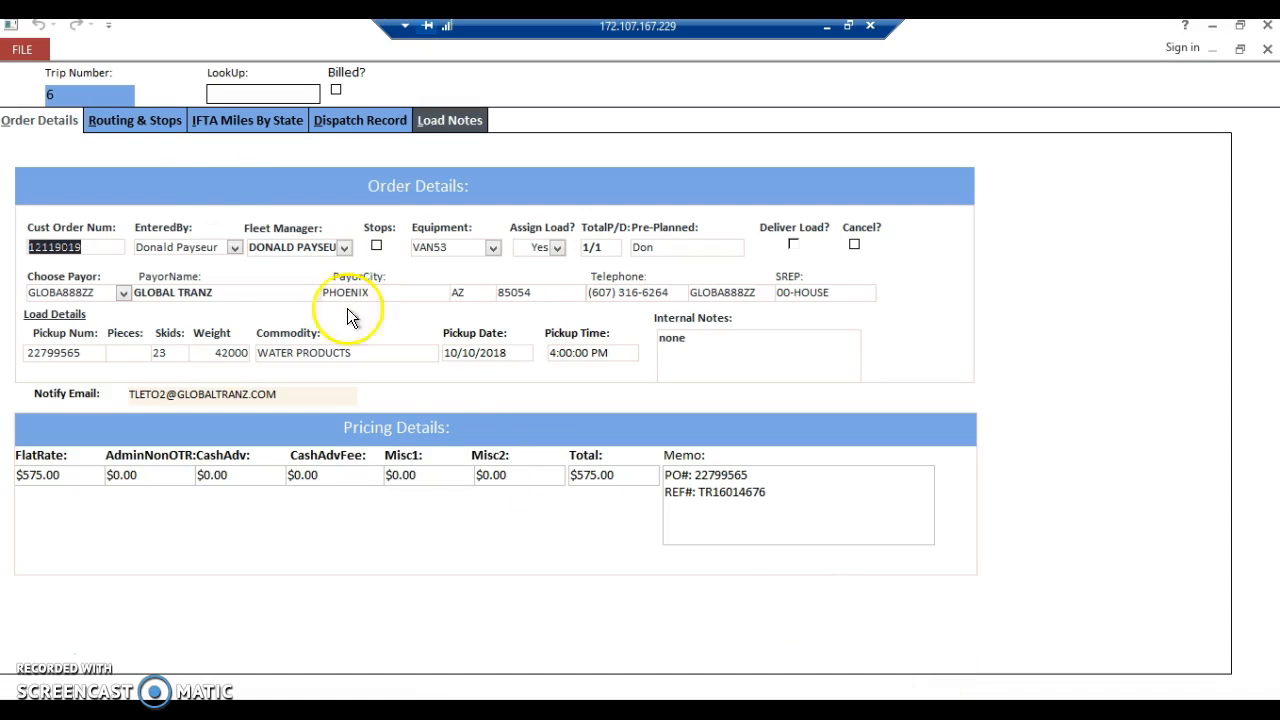
click(162, 120)
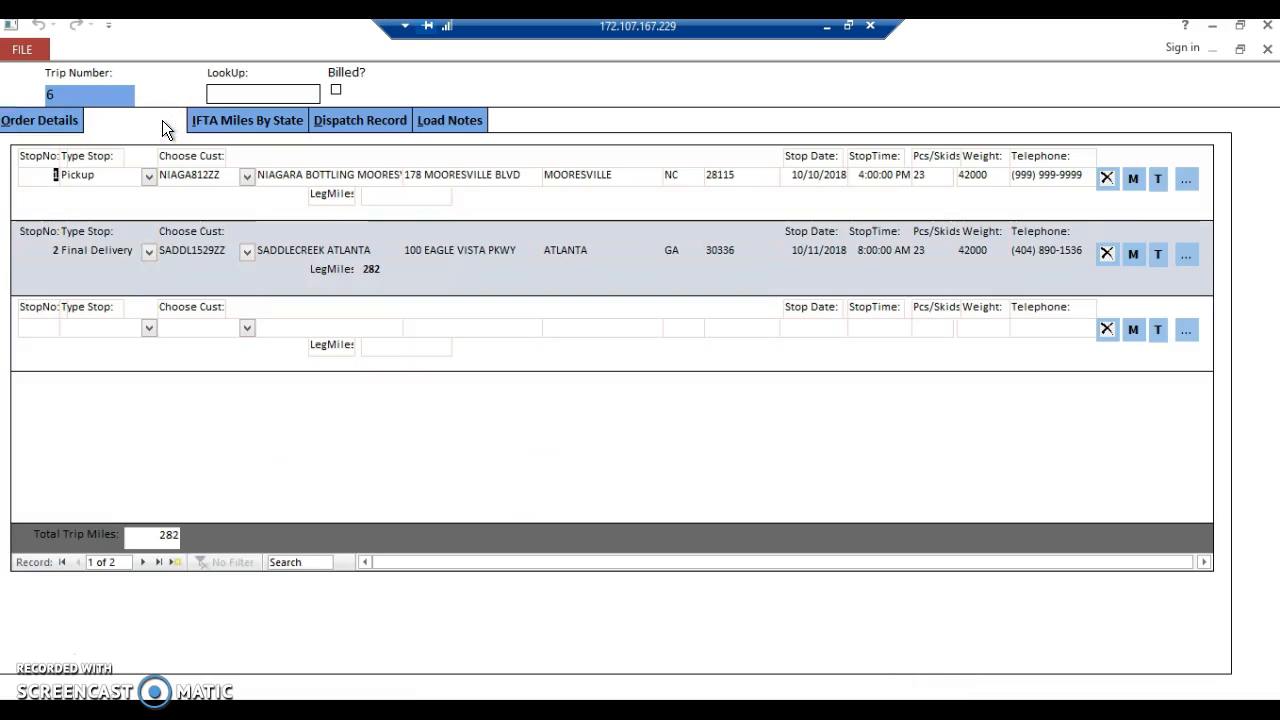
click(286, 124)
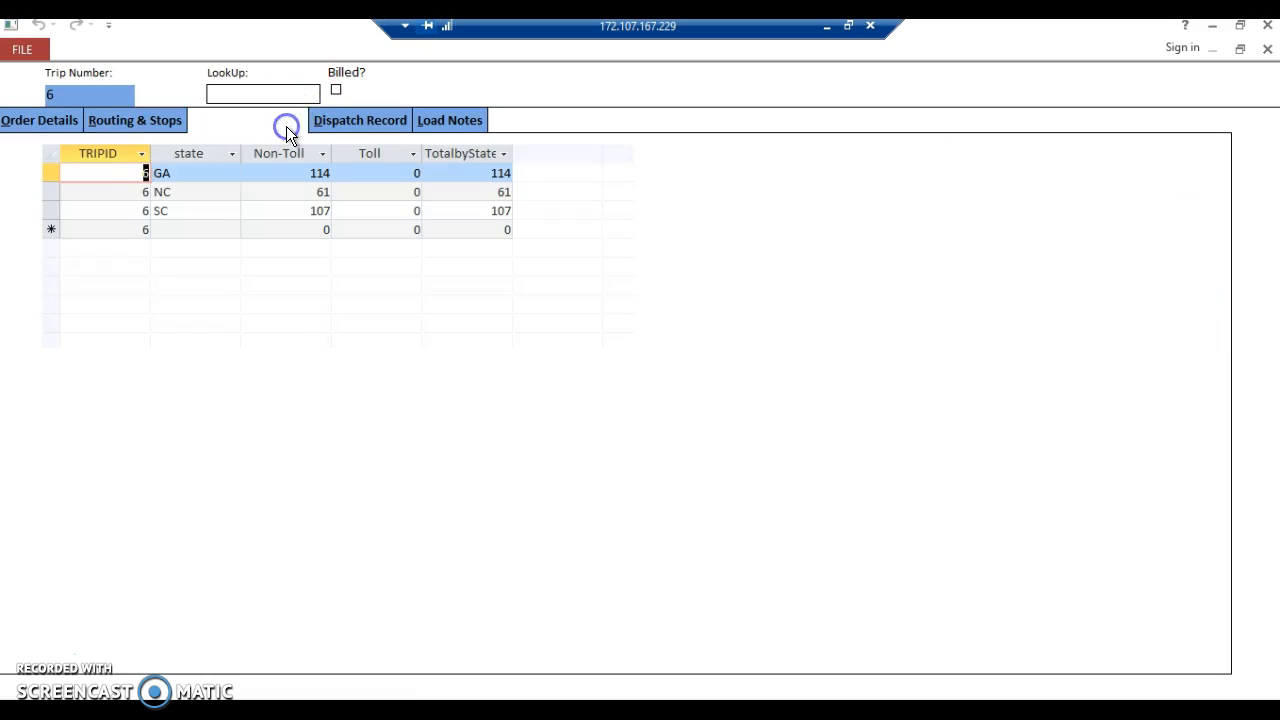
click(338, 122)
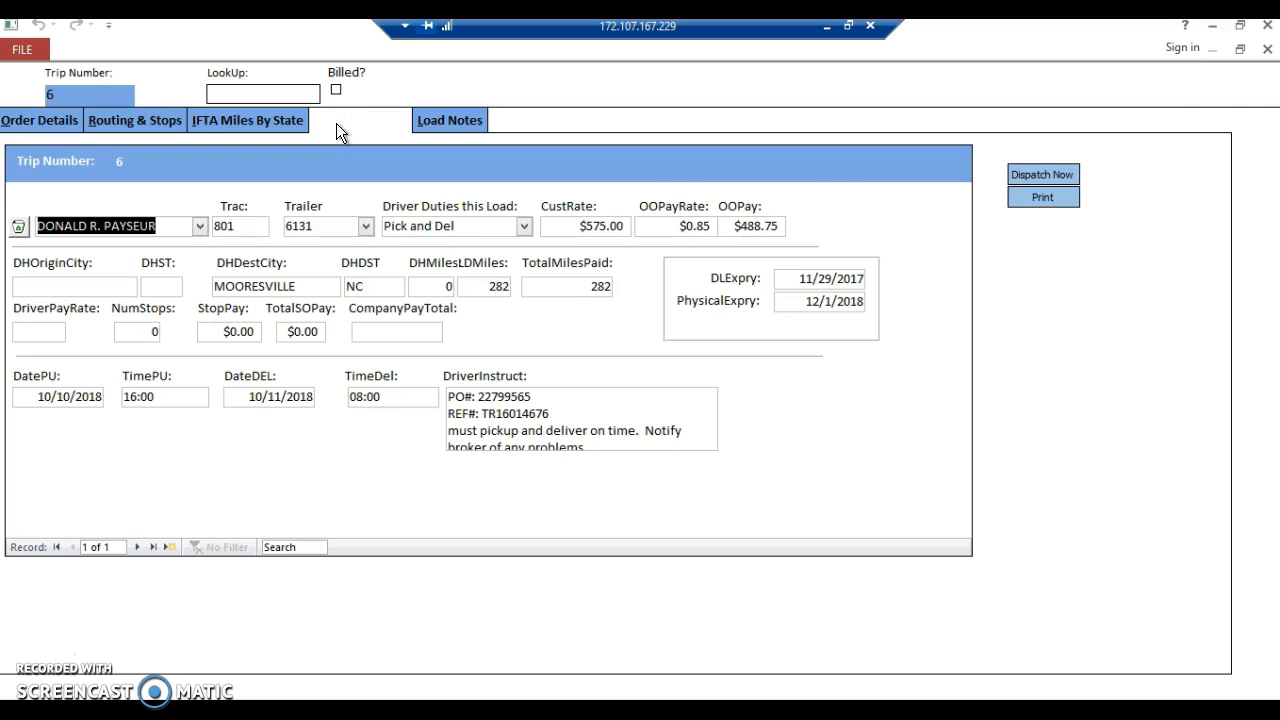
- Mark the load as delivered in its order details and close the order
click(49, 123)
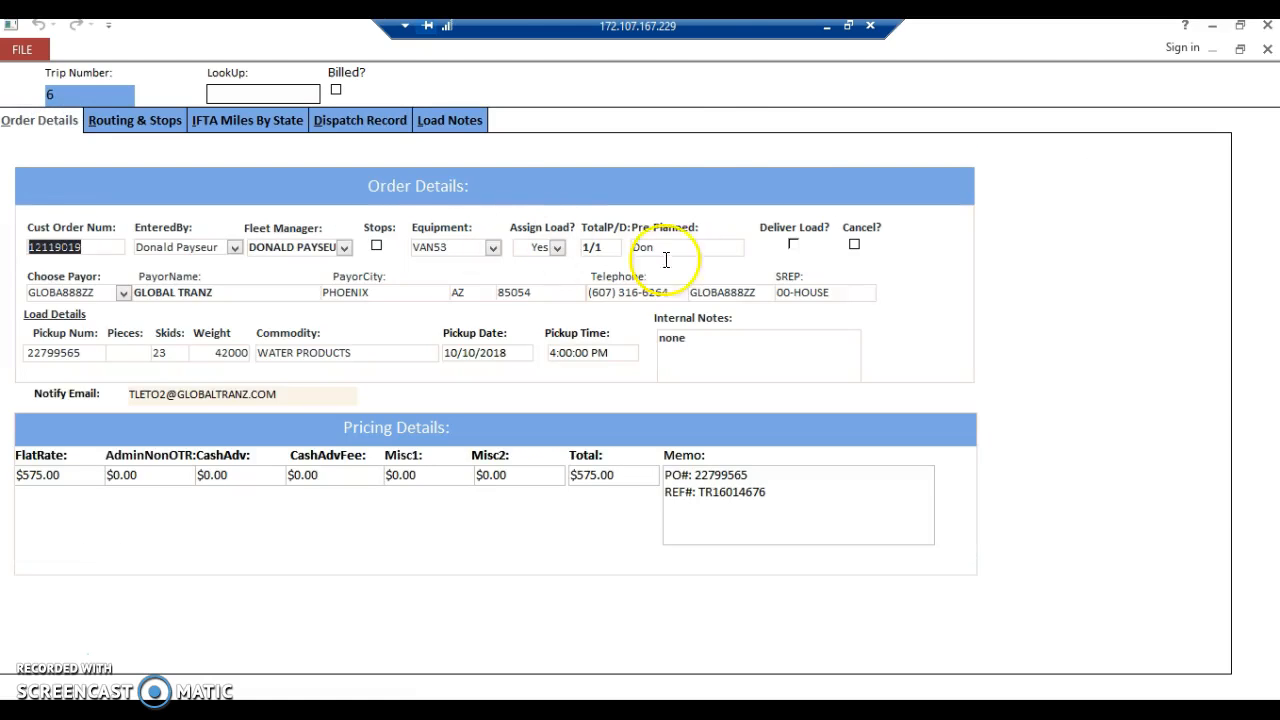
click(793, 246)
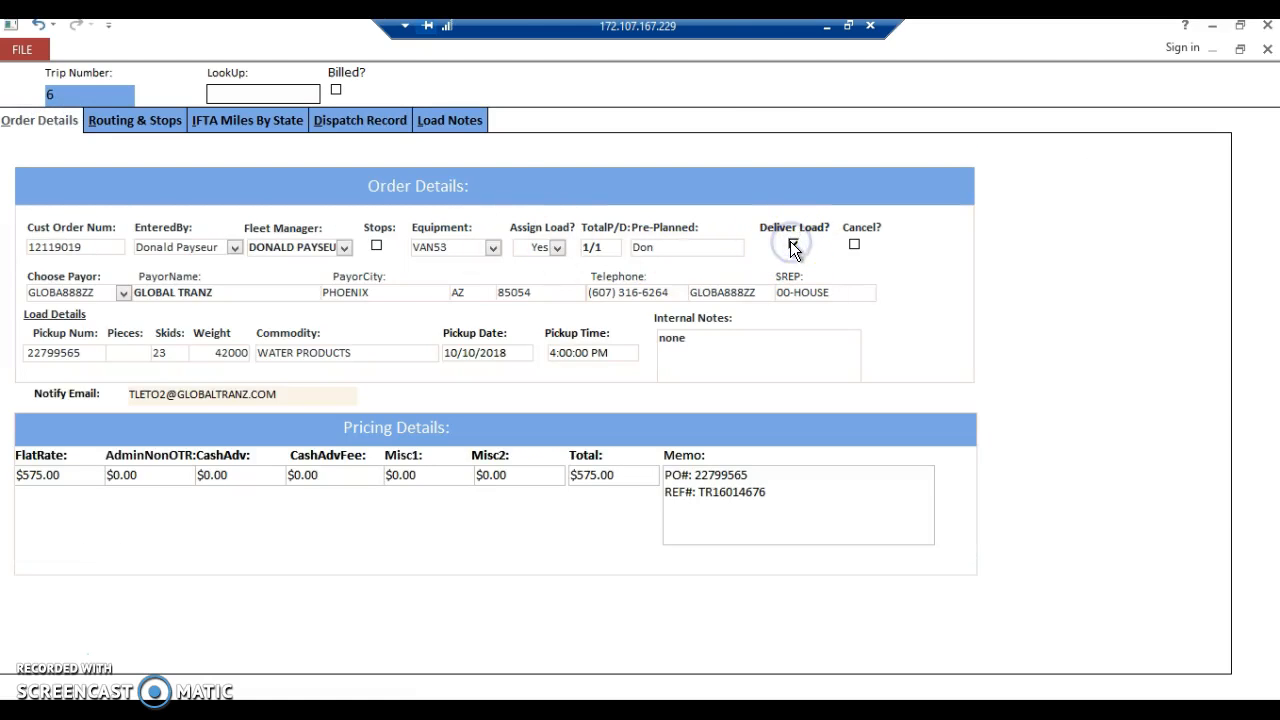
click(1267, 50)
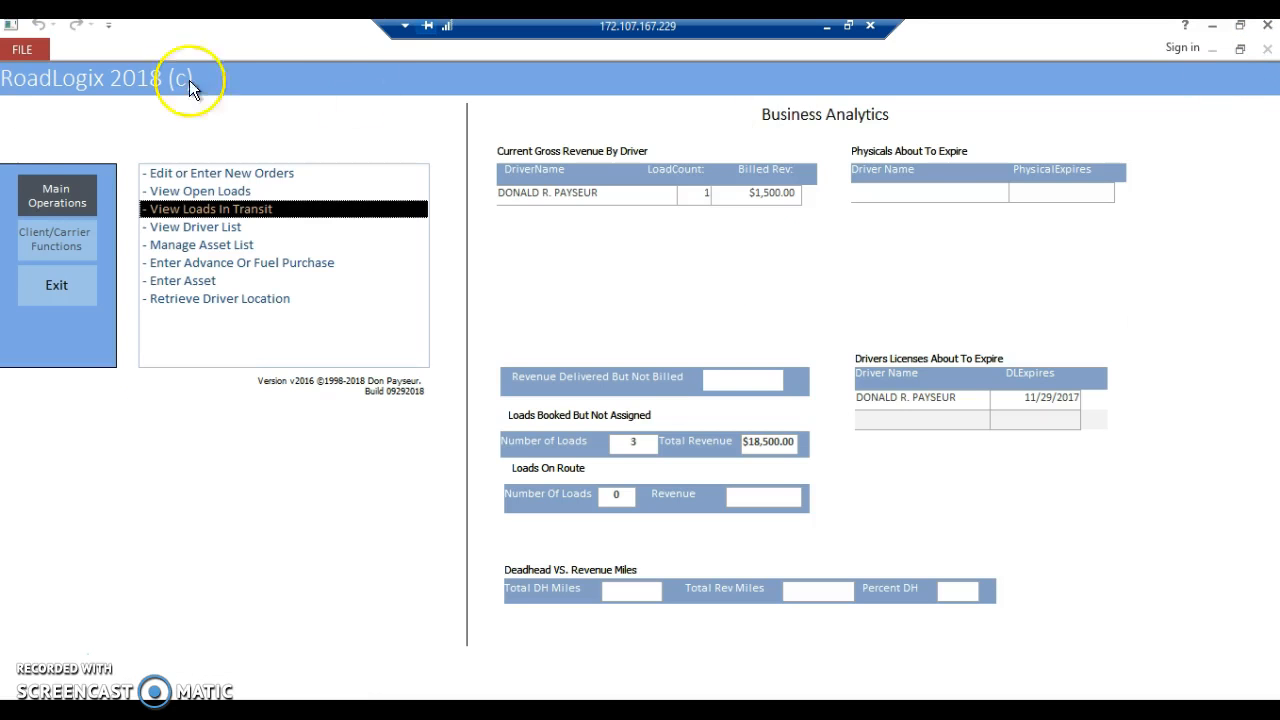
- Open the GLOBAL TRANZ load from the client/carrier list of loads delivered but not invoiced
click(38, 238)
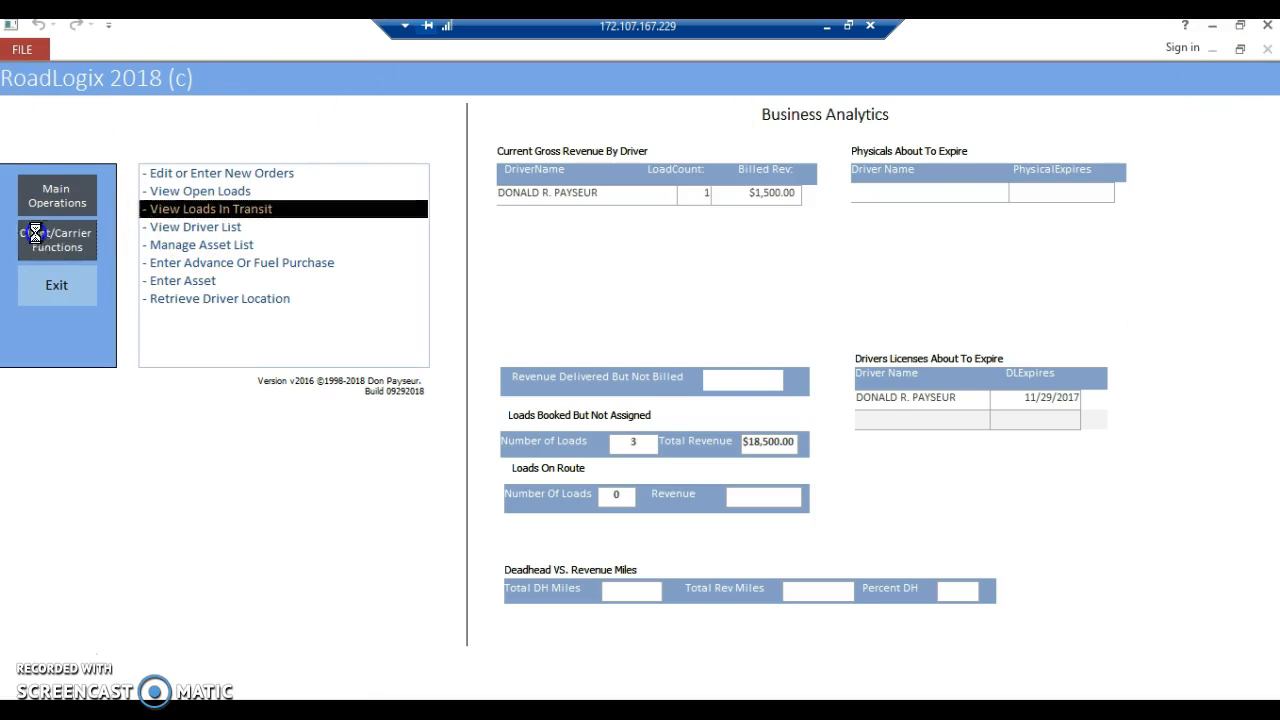
click(175, 247)
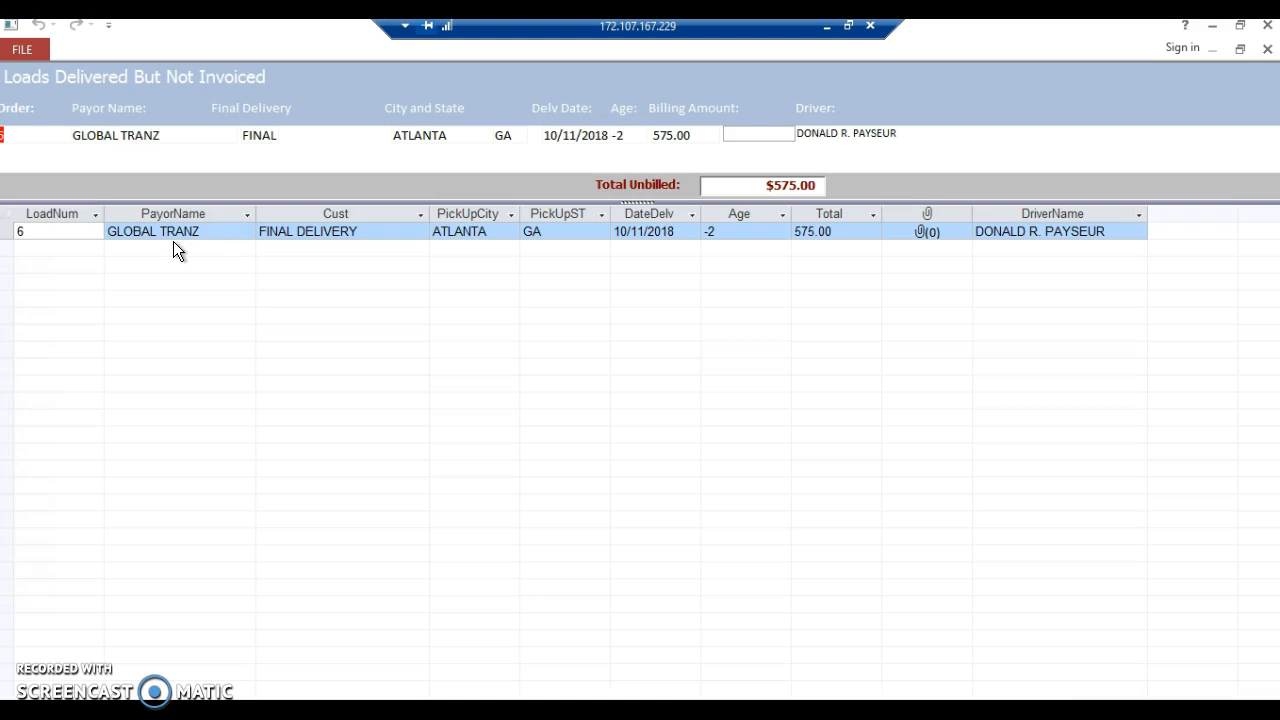
click(142, 138)
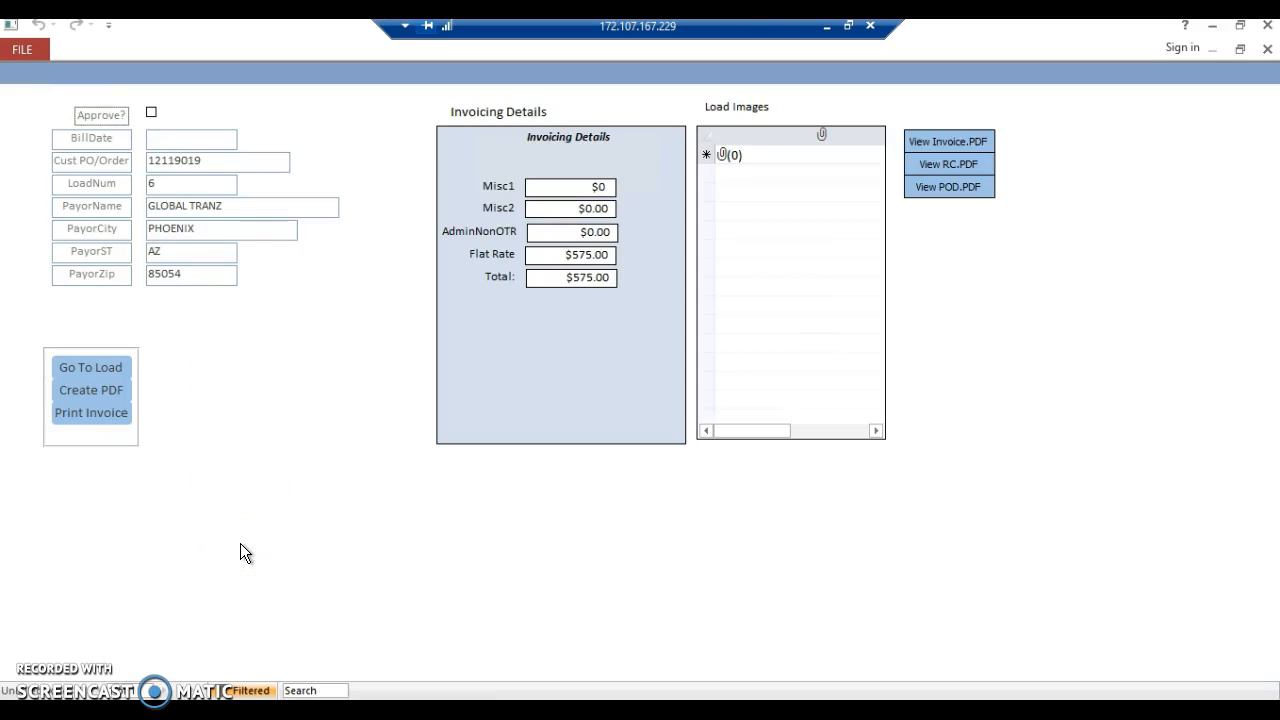
- Approve the load for billing and set its bill date to 10/10/2018
click(151, 112)
click(162, 139)
text(10/10/2018)
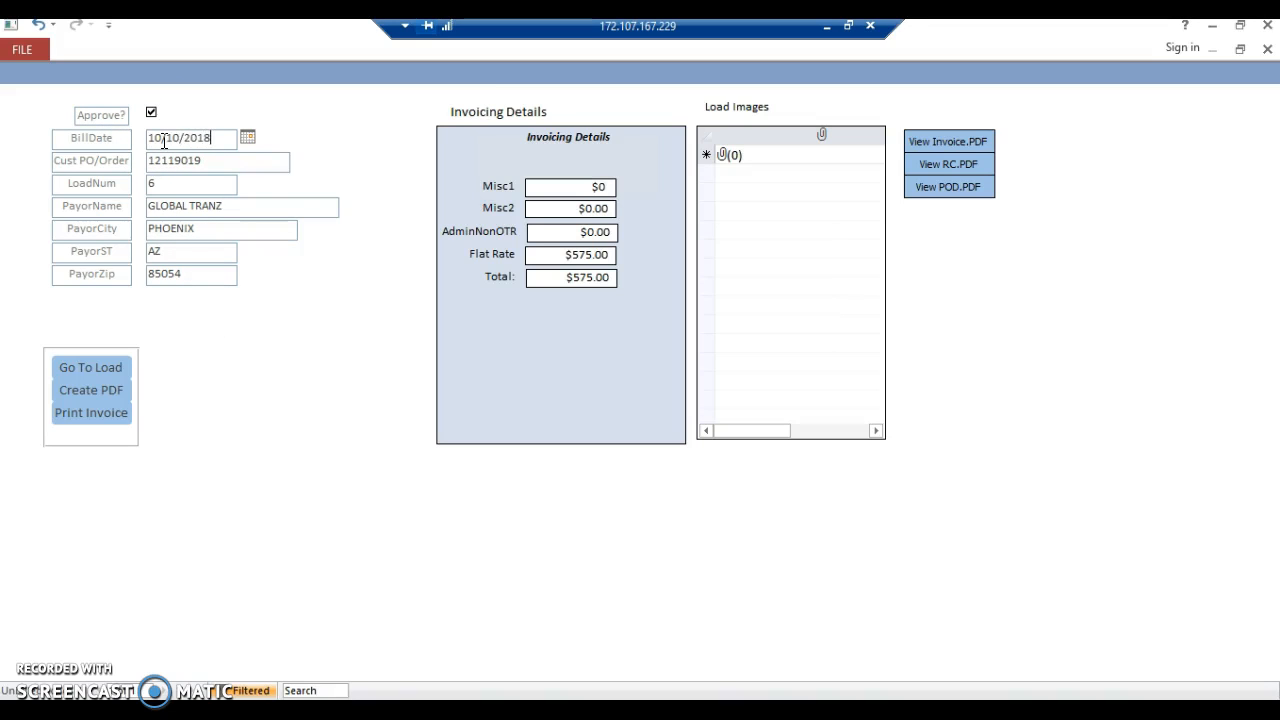
key(Tab)
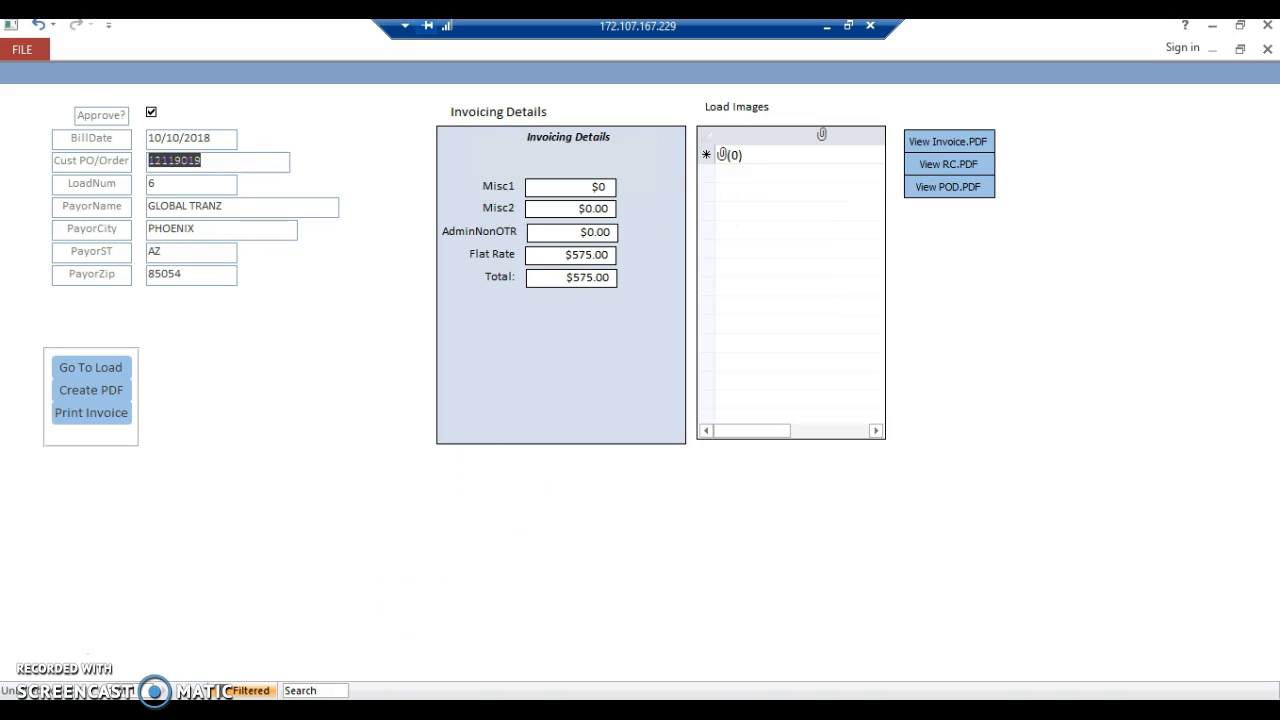
- Examine the load's scanned POD and rate confirmation files in the StoredImages folder on Local Disk (C:), and close the folder
key(super+e)
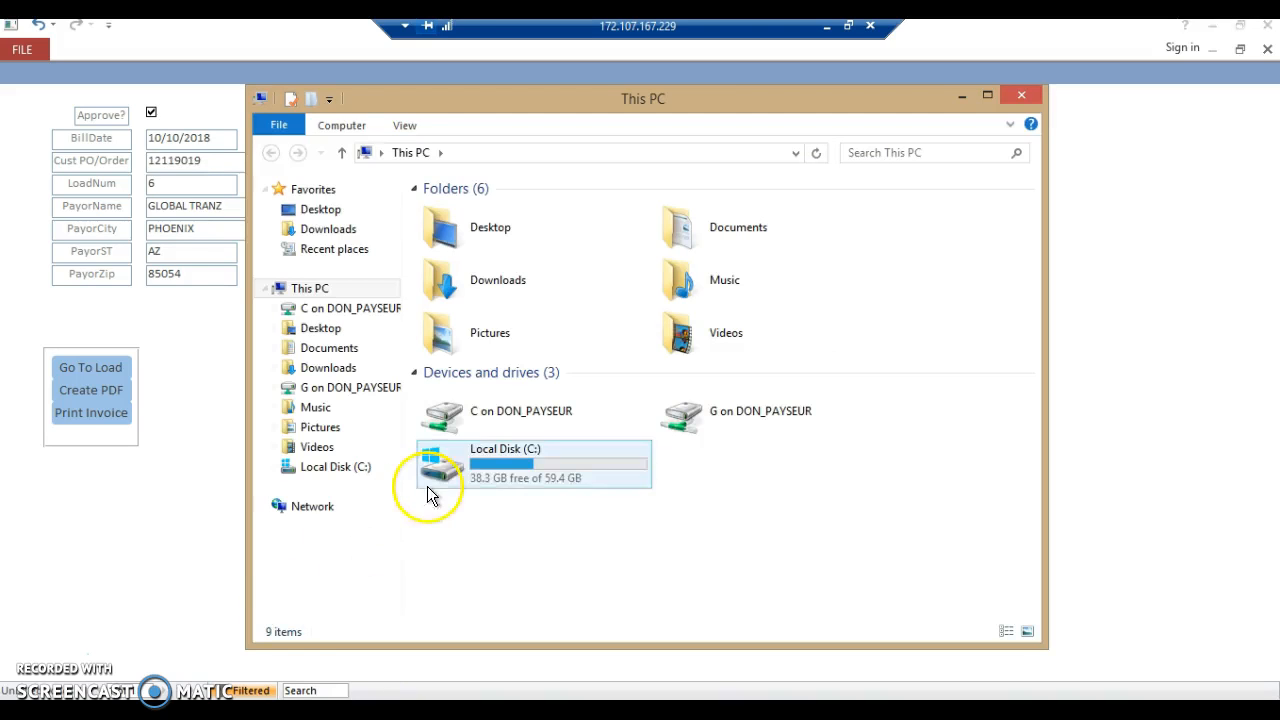
double_click(515, 463)
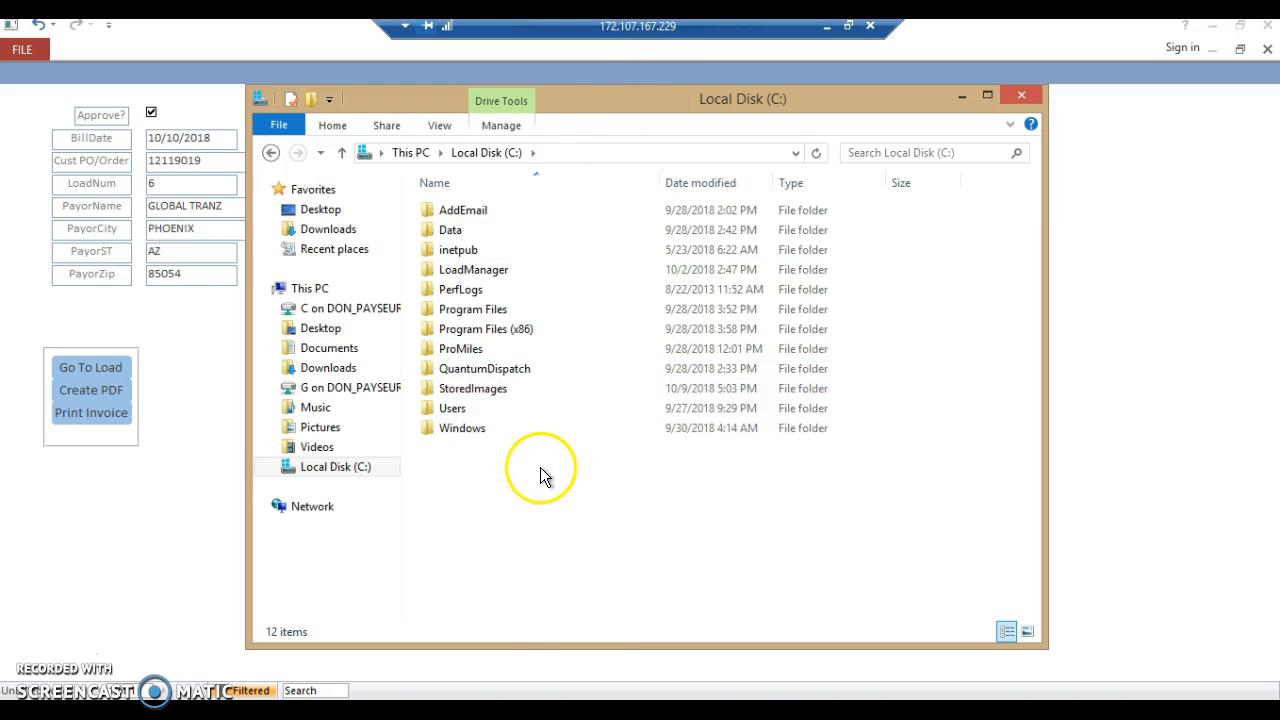
double_click(474, 389)
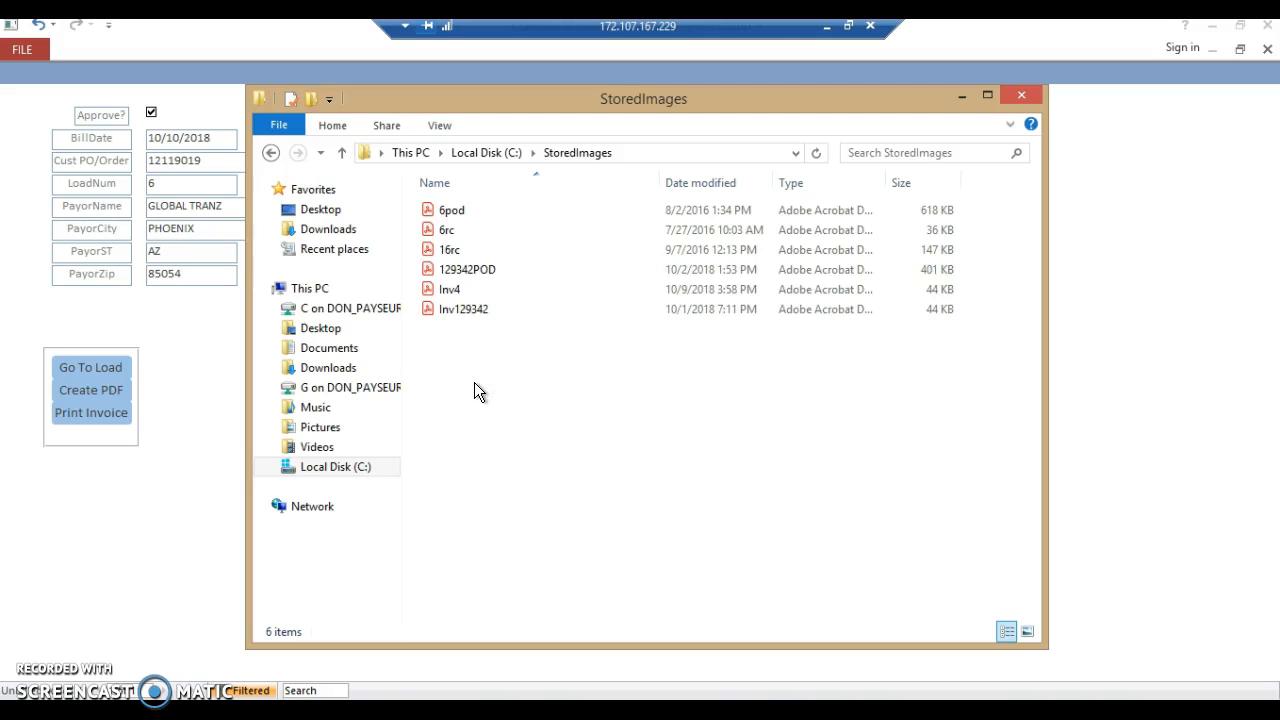
click(468, 270)
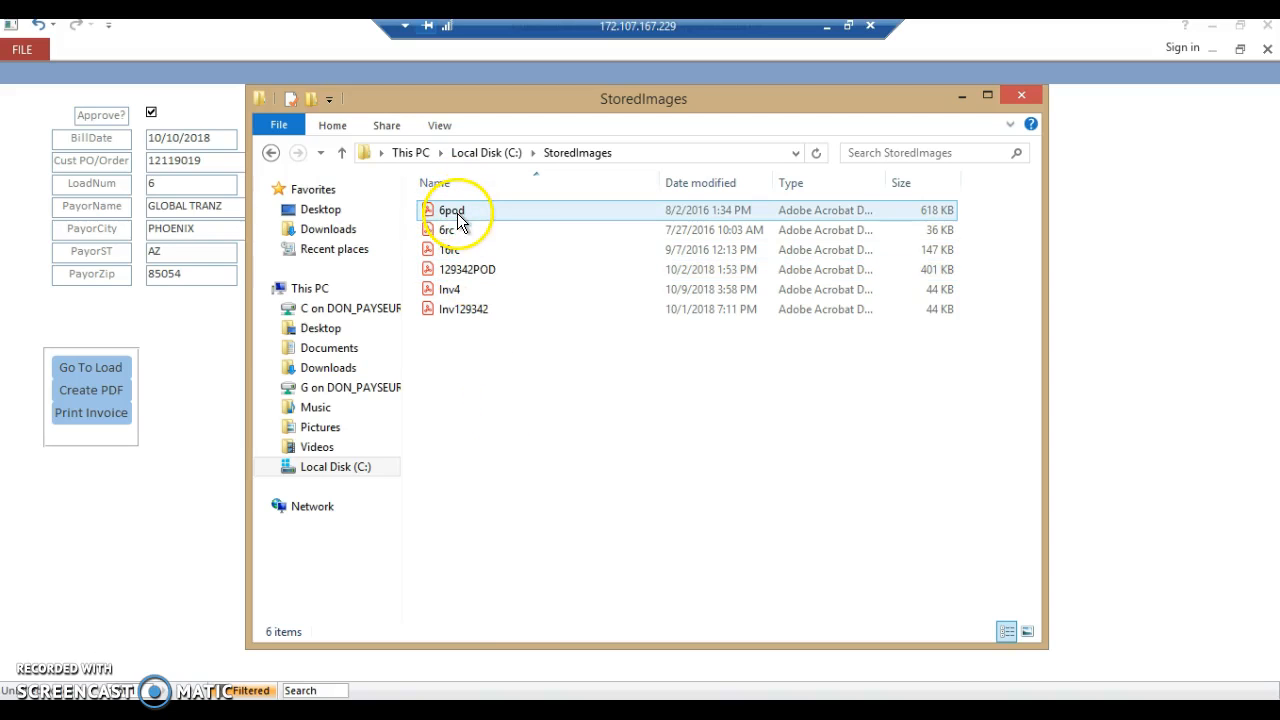
click(502, 354)
click(445, 210)
click(450, 231)
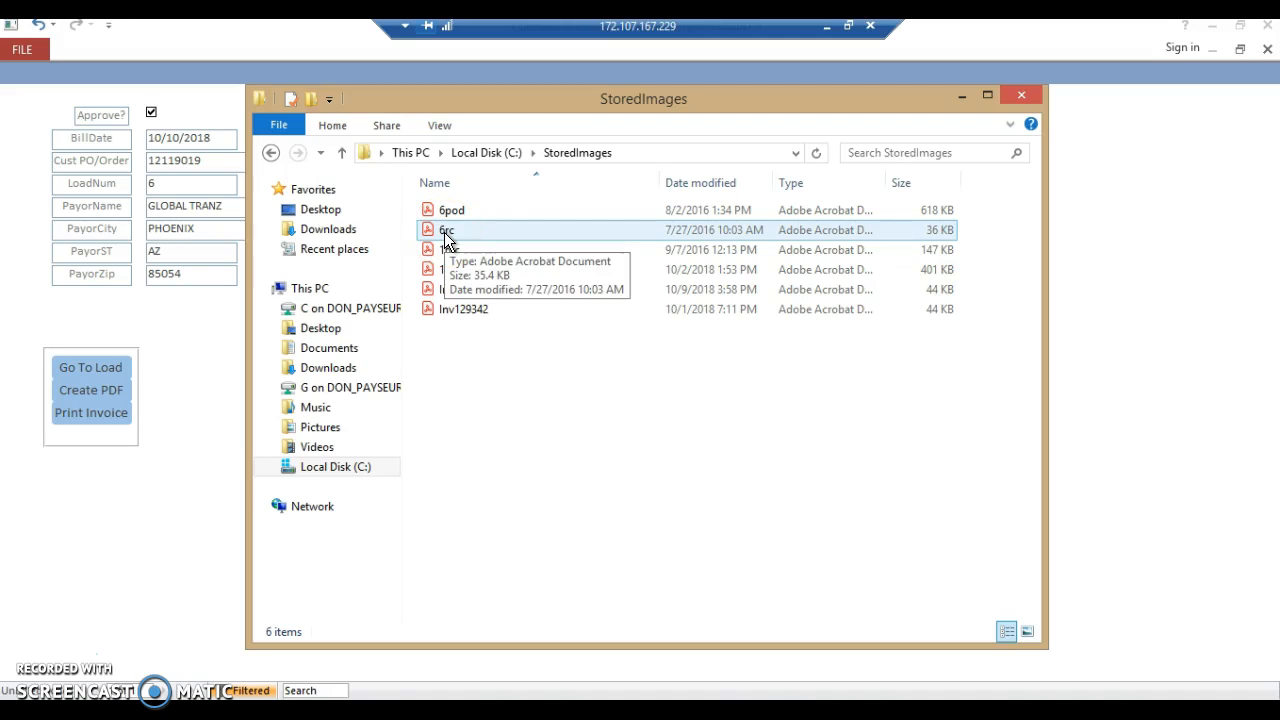
click(463, 343)
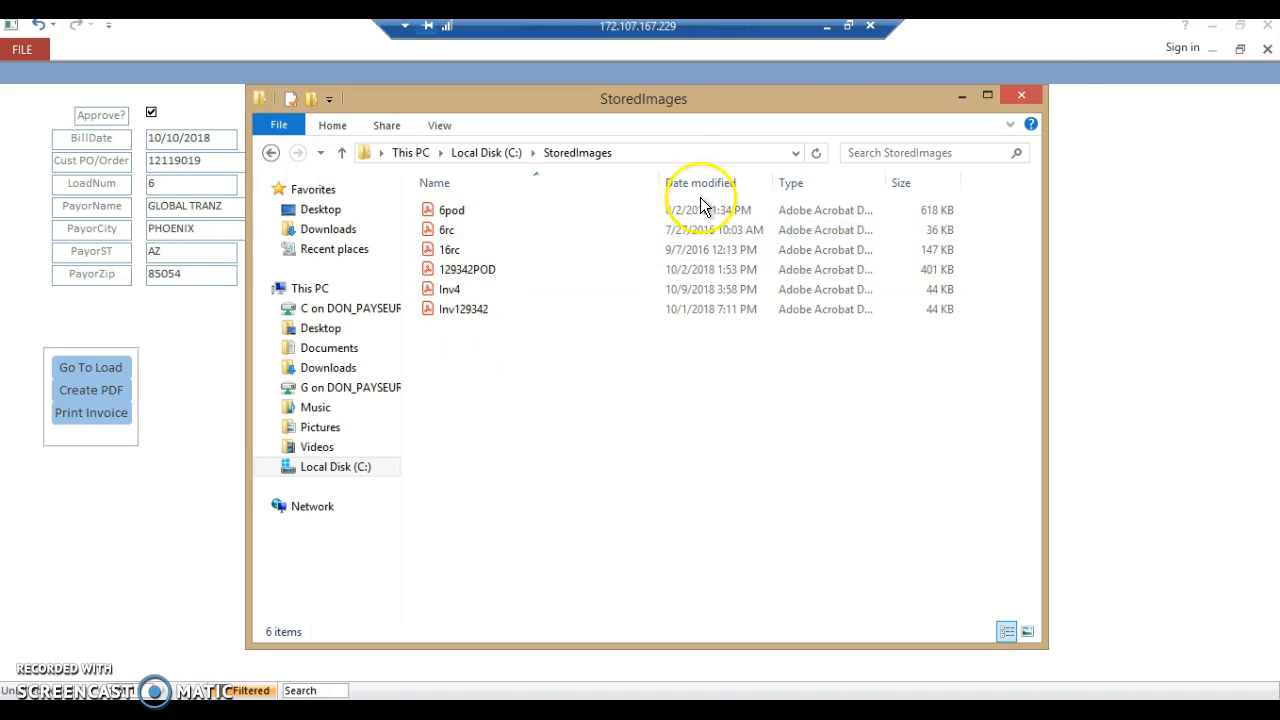
click(1024, 96)
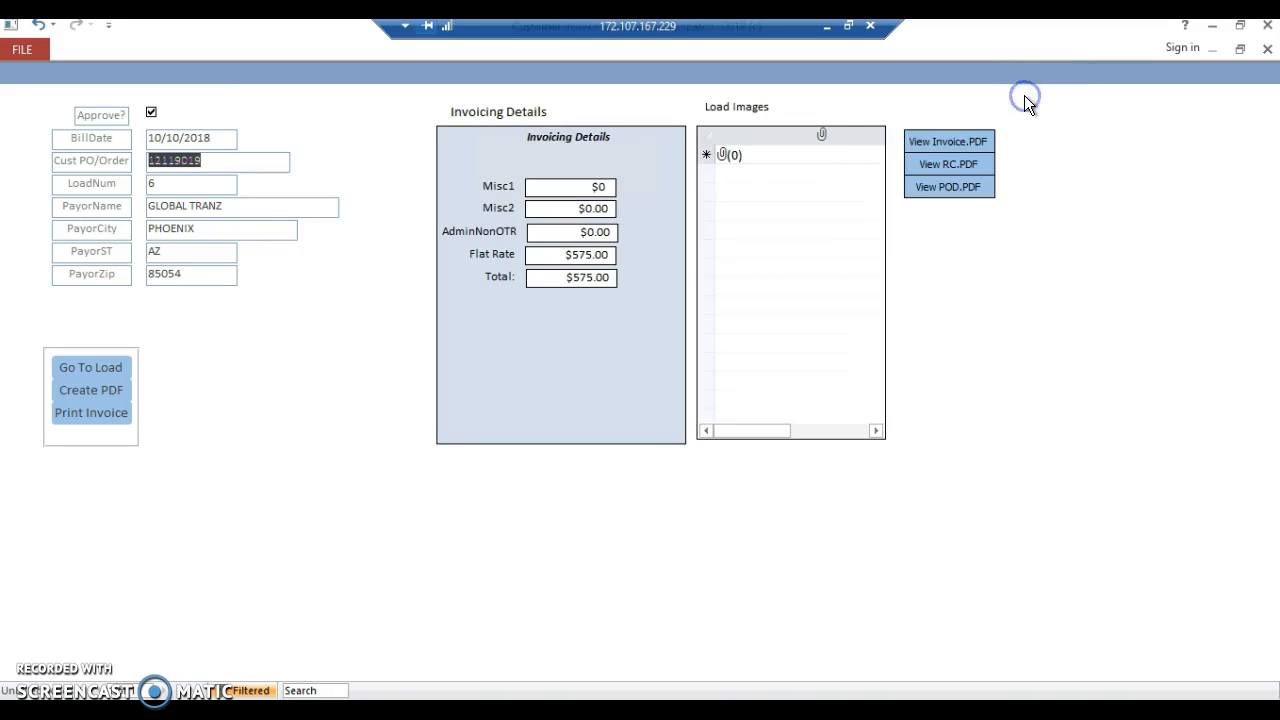
- Add the 6rc file from C:\StoredImages as an attachment to the load images
double_click(810, 153)
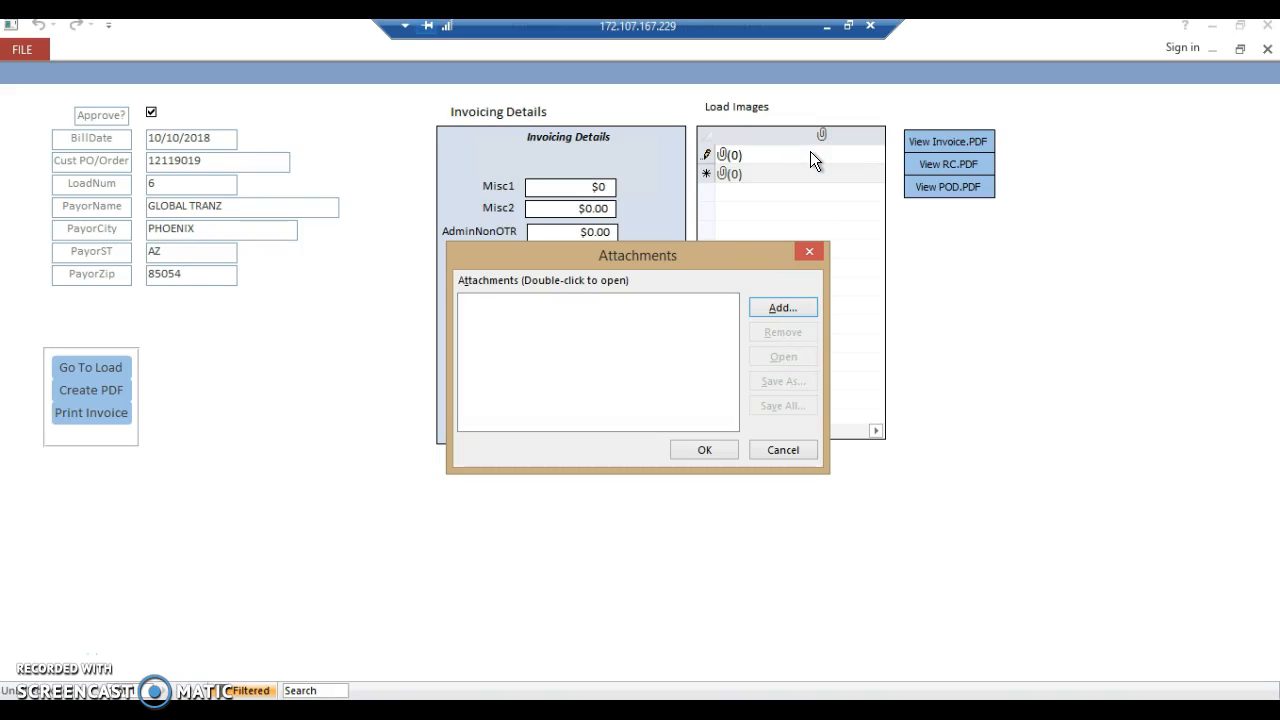
click(772, 308)
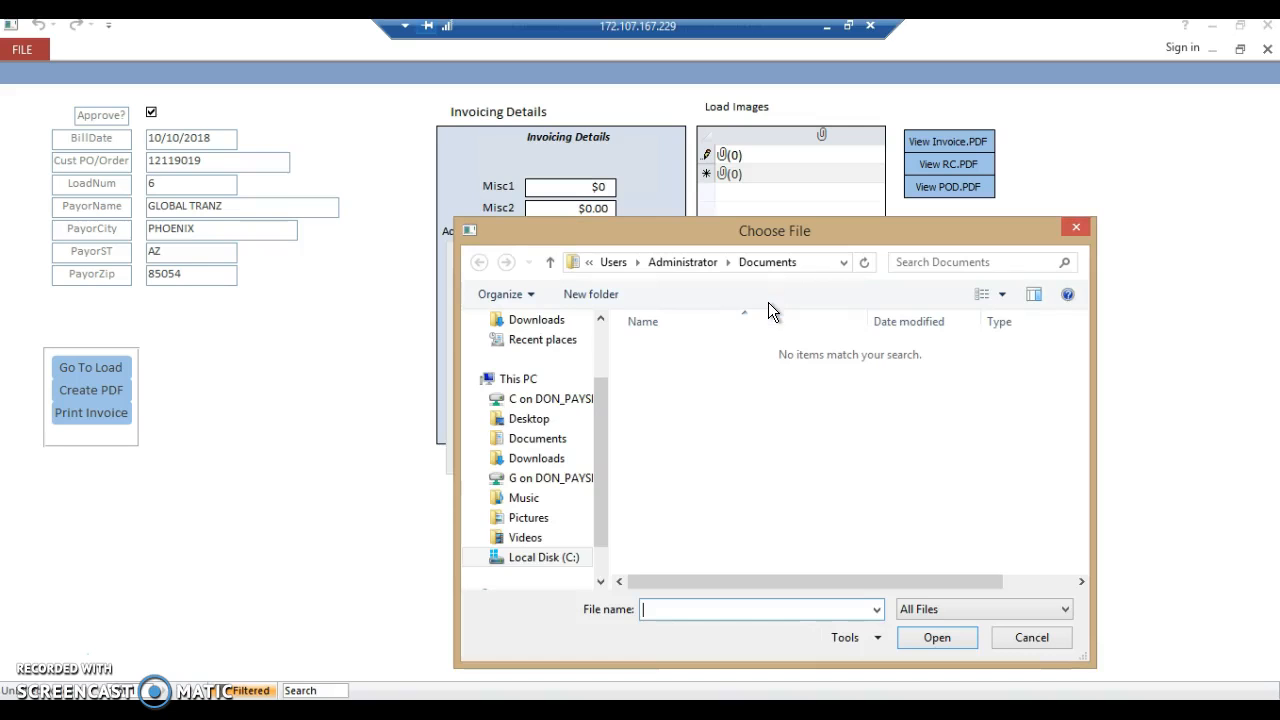
click(548, 557)
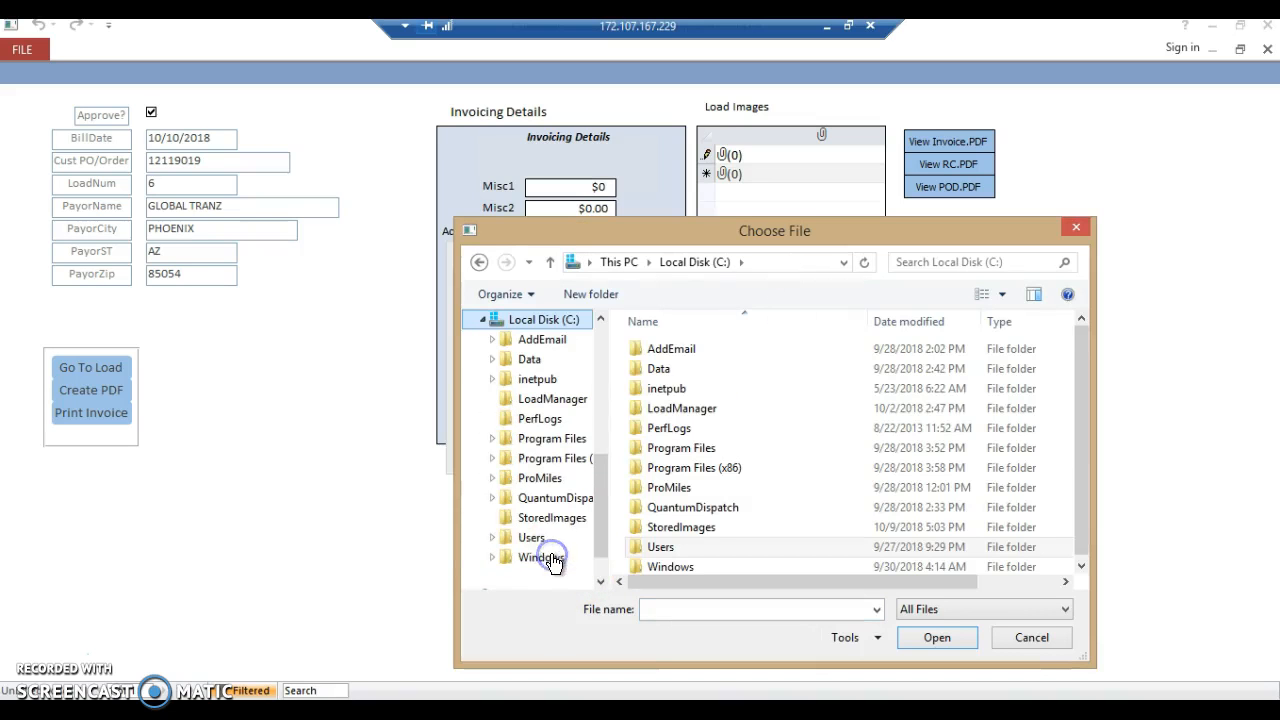
click(663, 525)
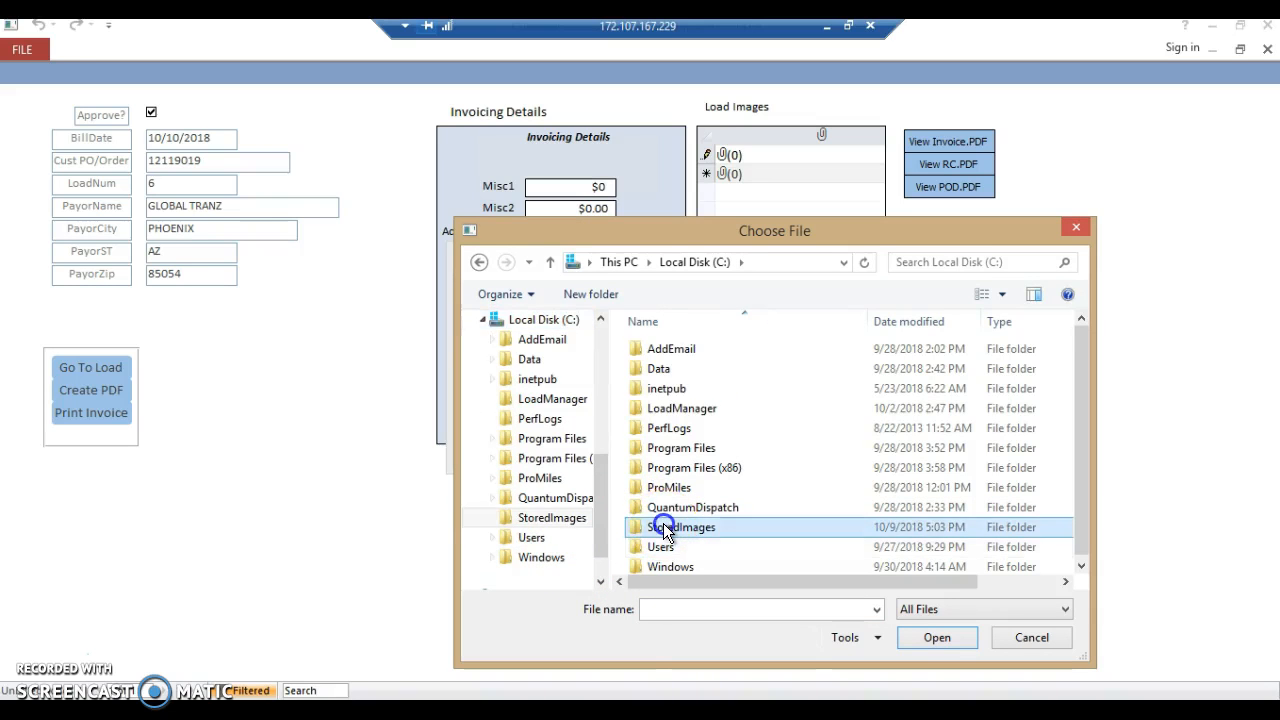
double_click(663, 526)
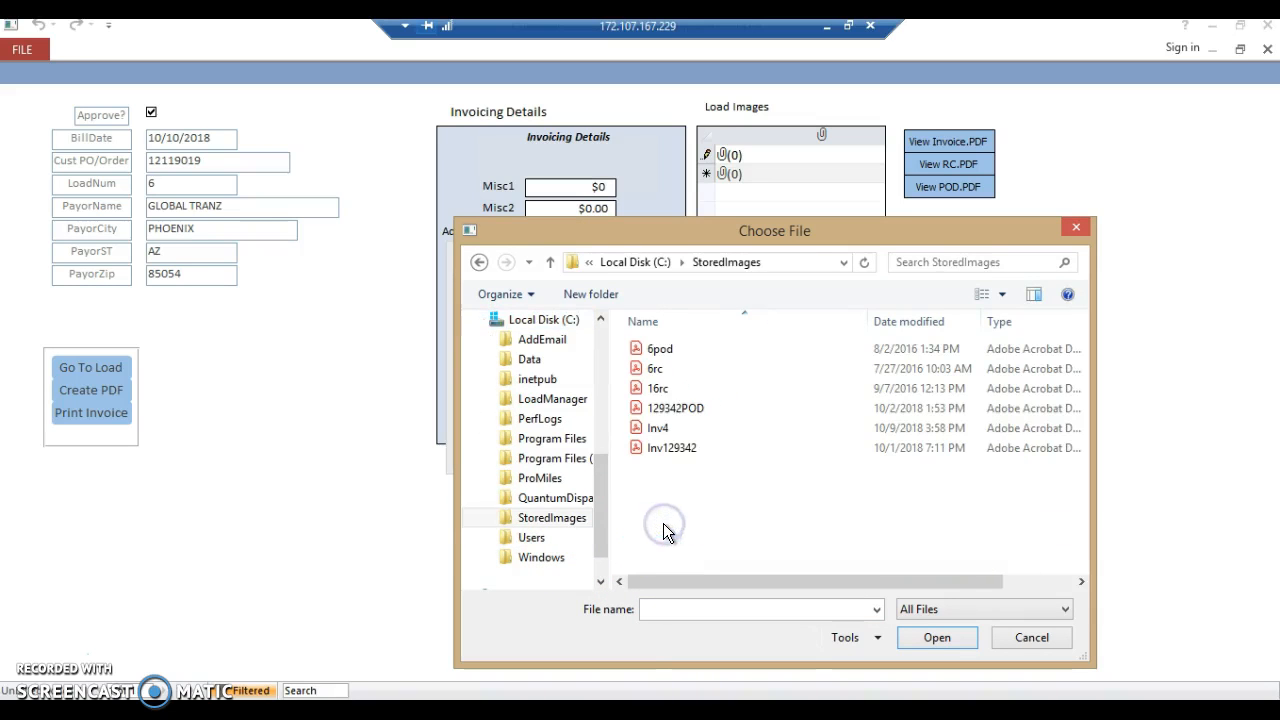
click(661, 371)
click(662, 370)
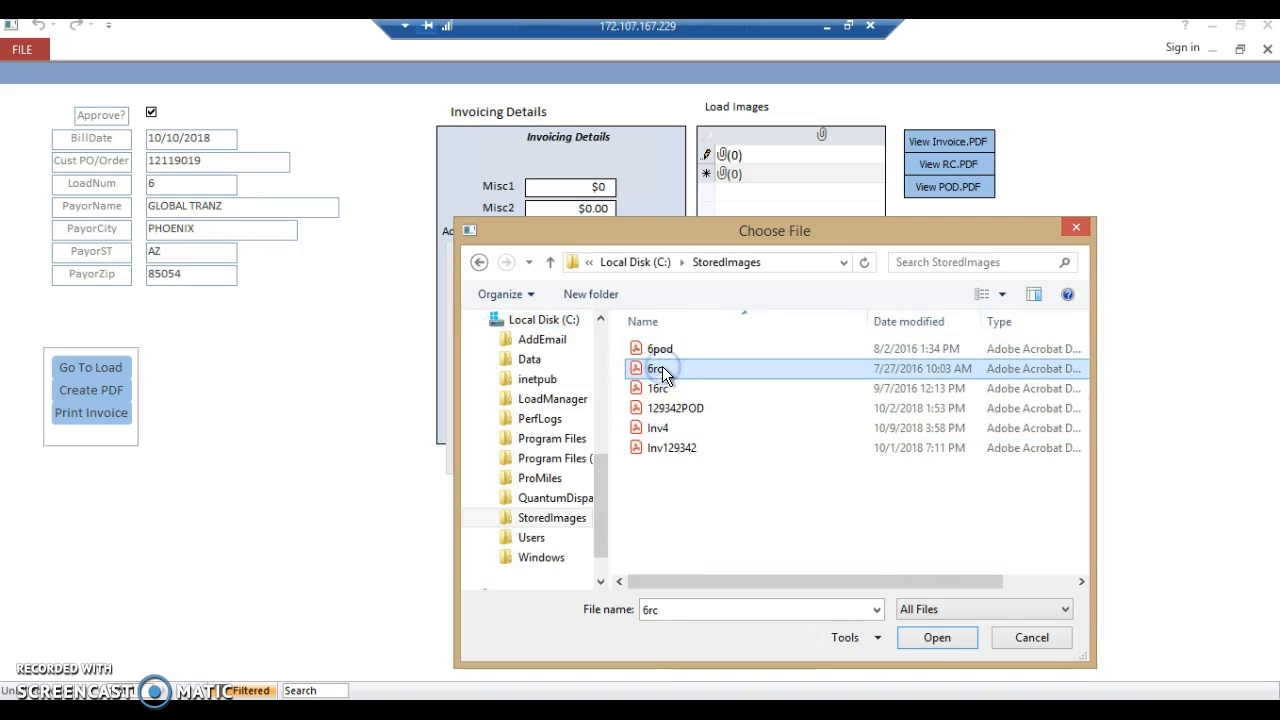
click(928, 645)
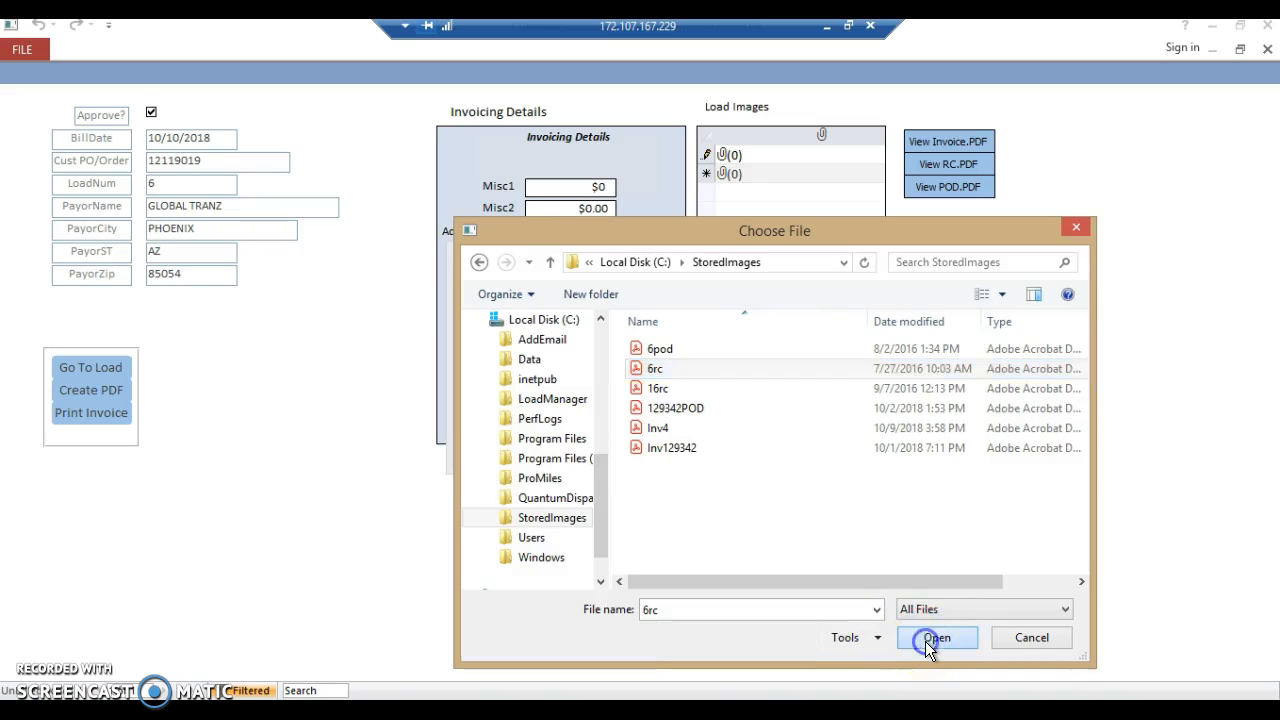
- Add the 6pod file as a second attachment and save the load's attachments
click(782, 308)
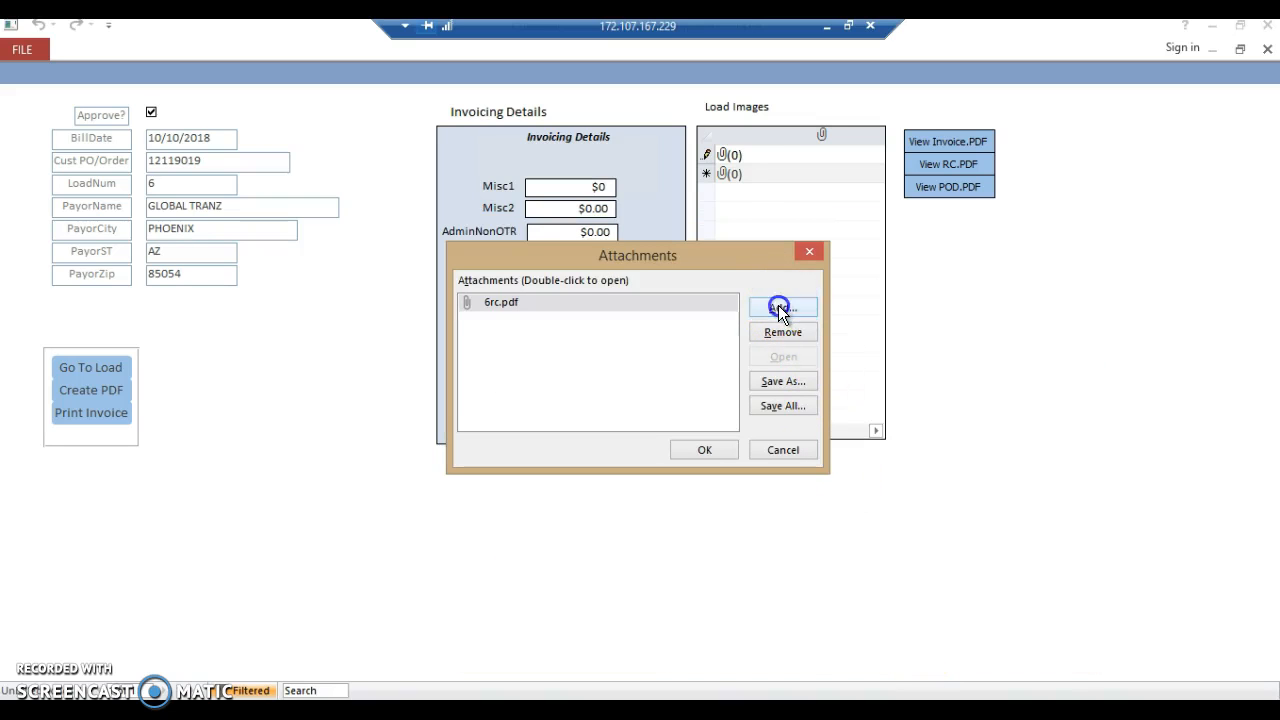
click(660, 348)
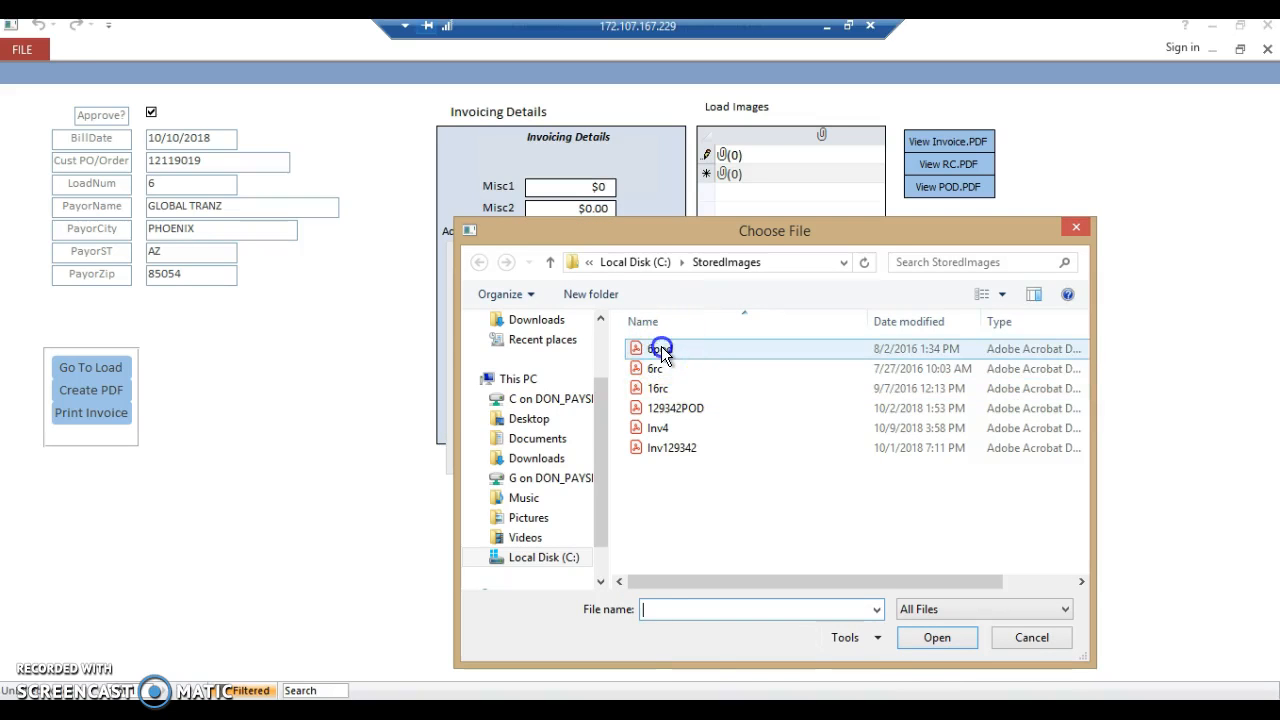
click(930, 642)
click(930, 642)
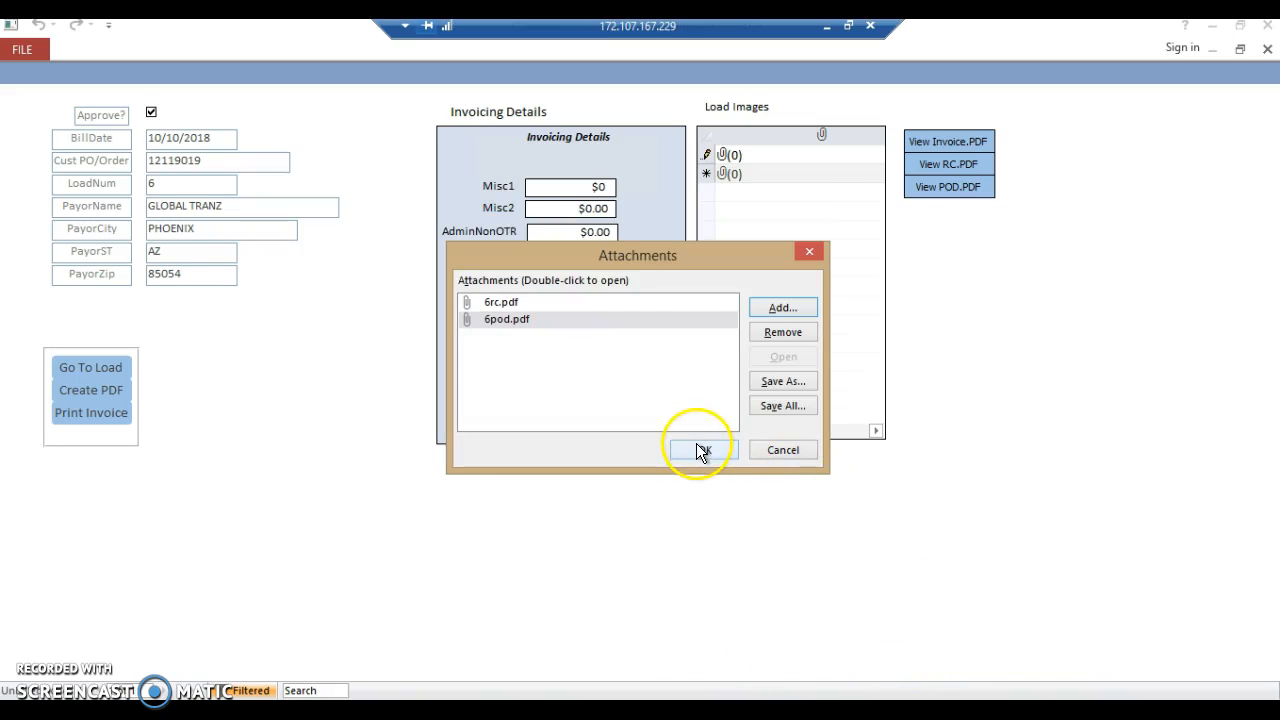
click(700, 449)
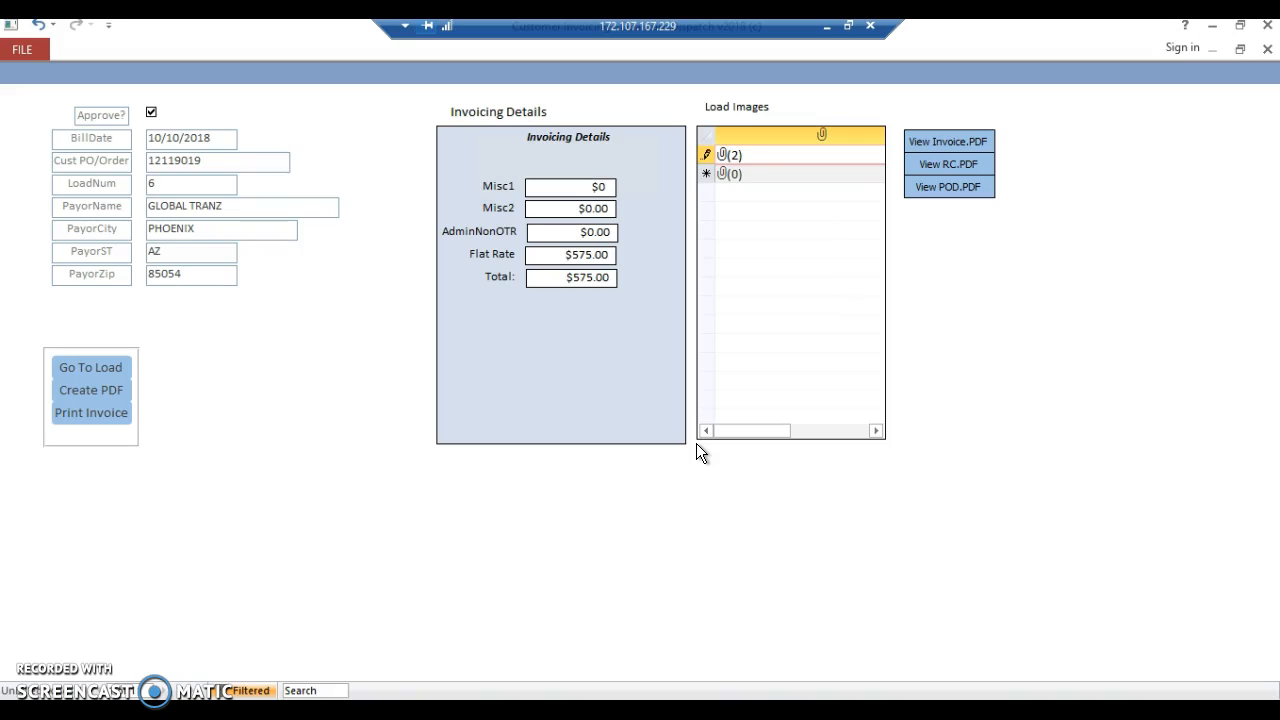
- Preview the load's customer invoice, close the preview and create a PDF of the invoice
click(83, 413)
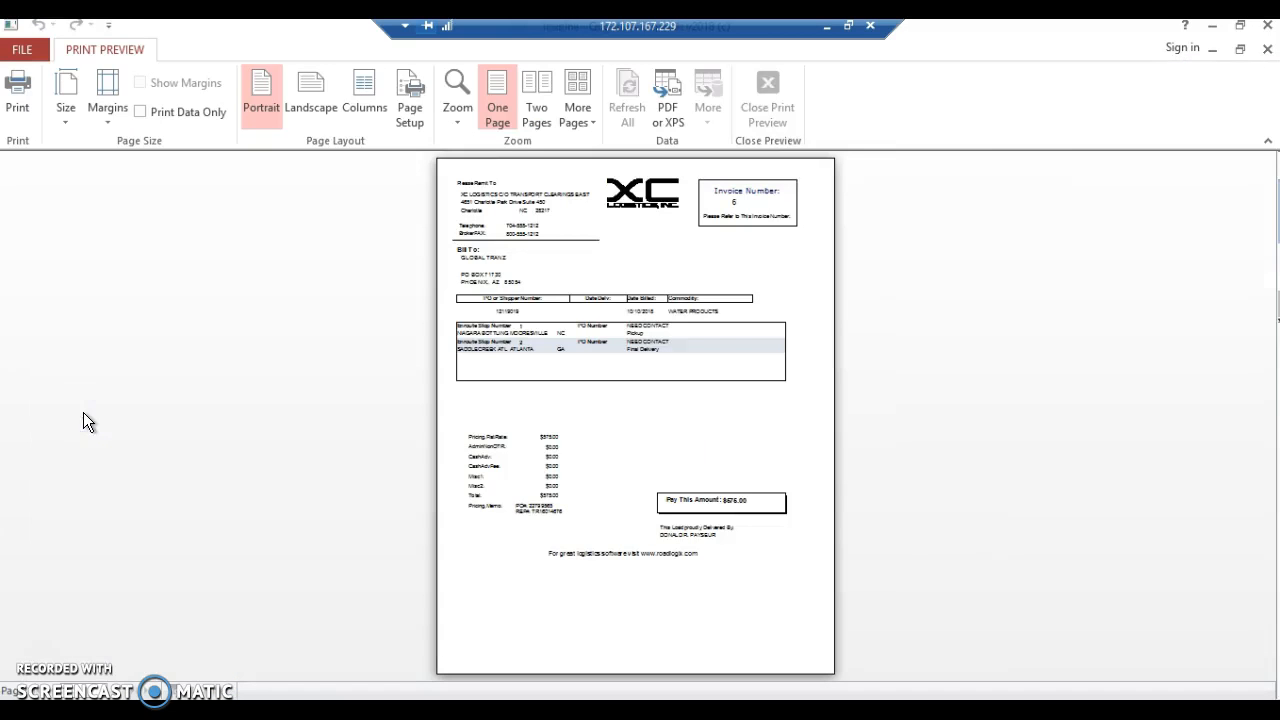
click(625, 287)
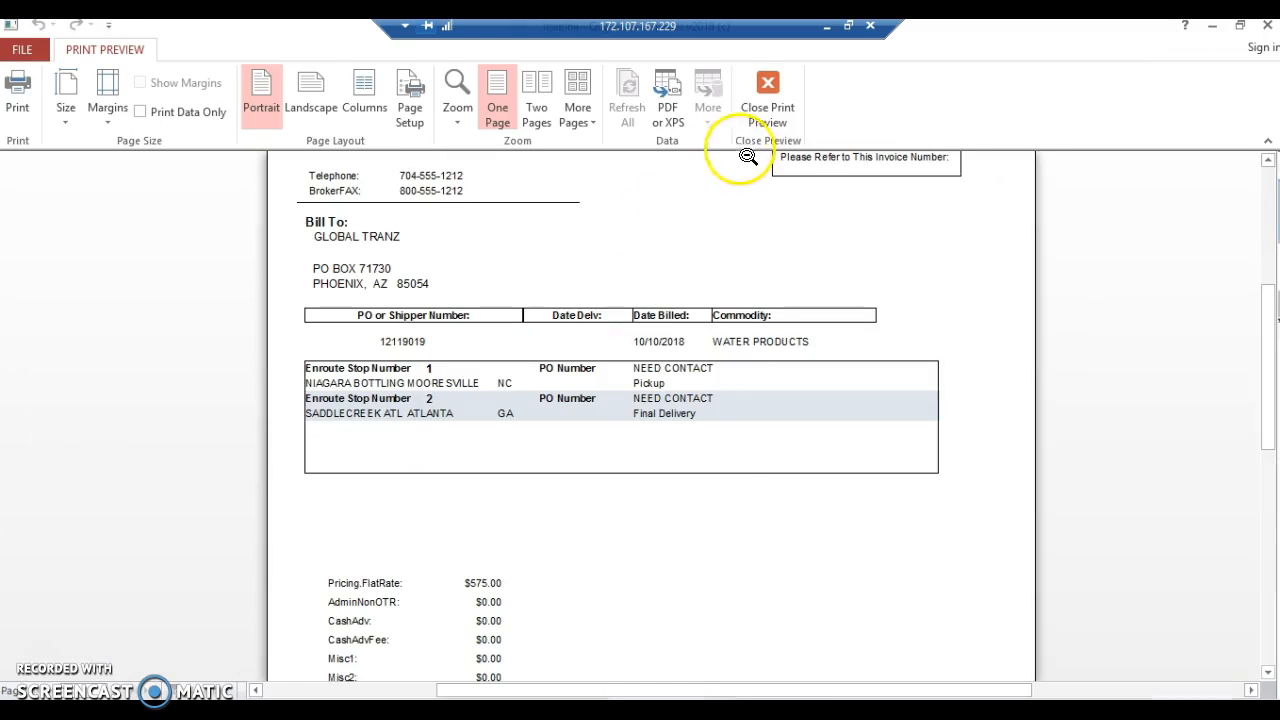
click(763, 101)
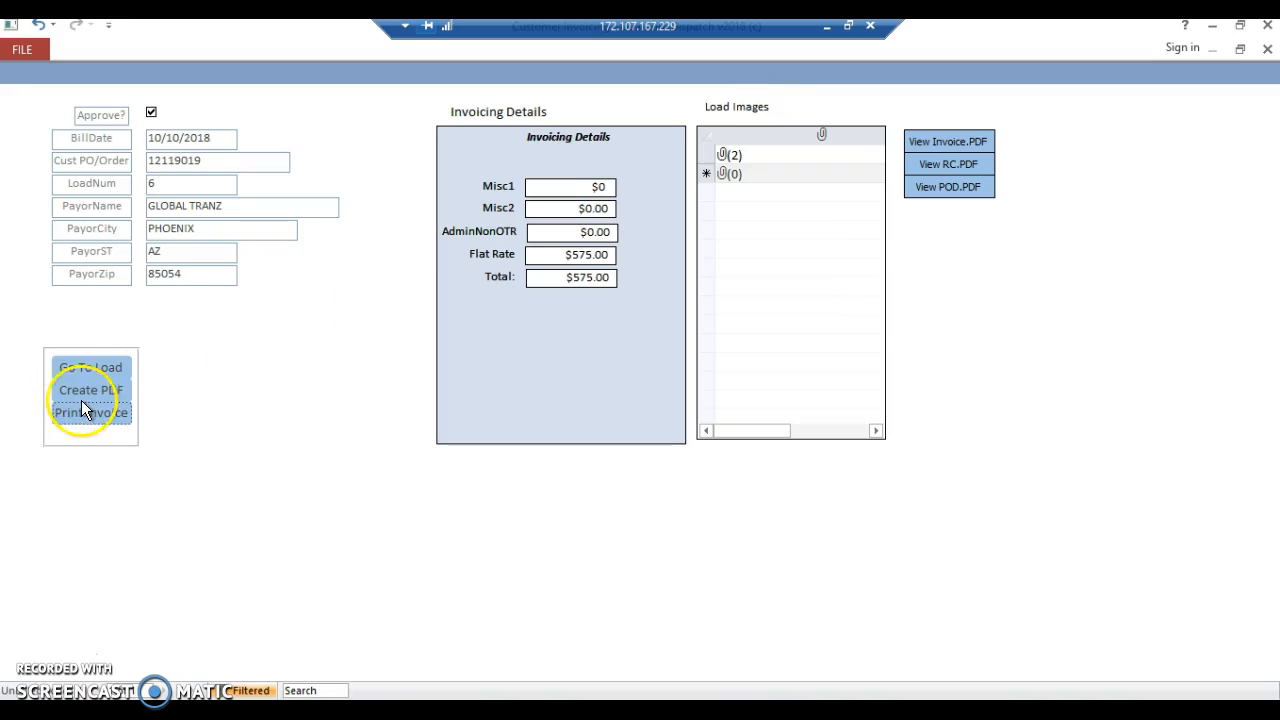
click(83, 393)
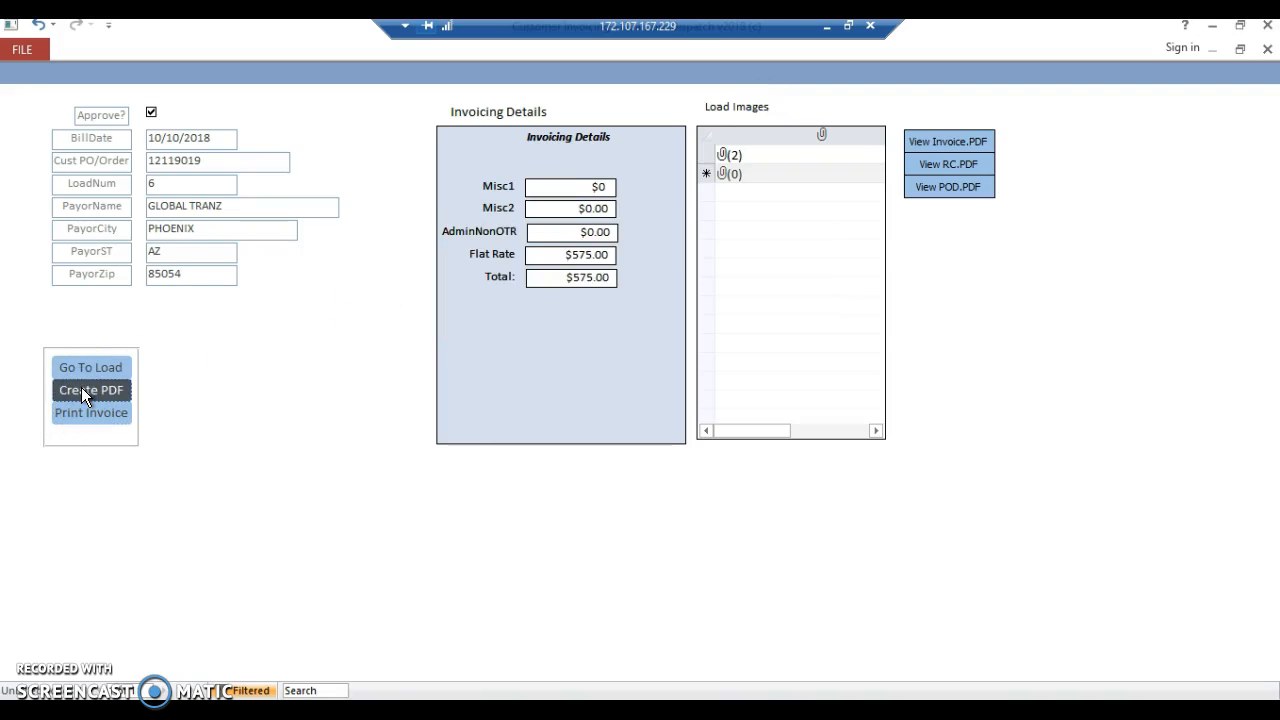
- Create the invoice PDF and add the Inv6 file from C:\StoredImages as another attachment to the load images
click(93, 390)
double_click(773, 156)
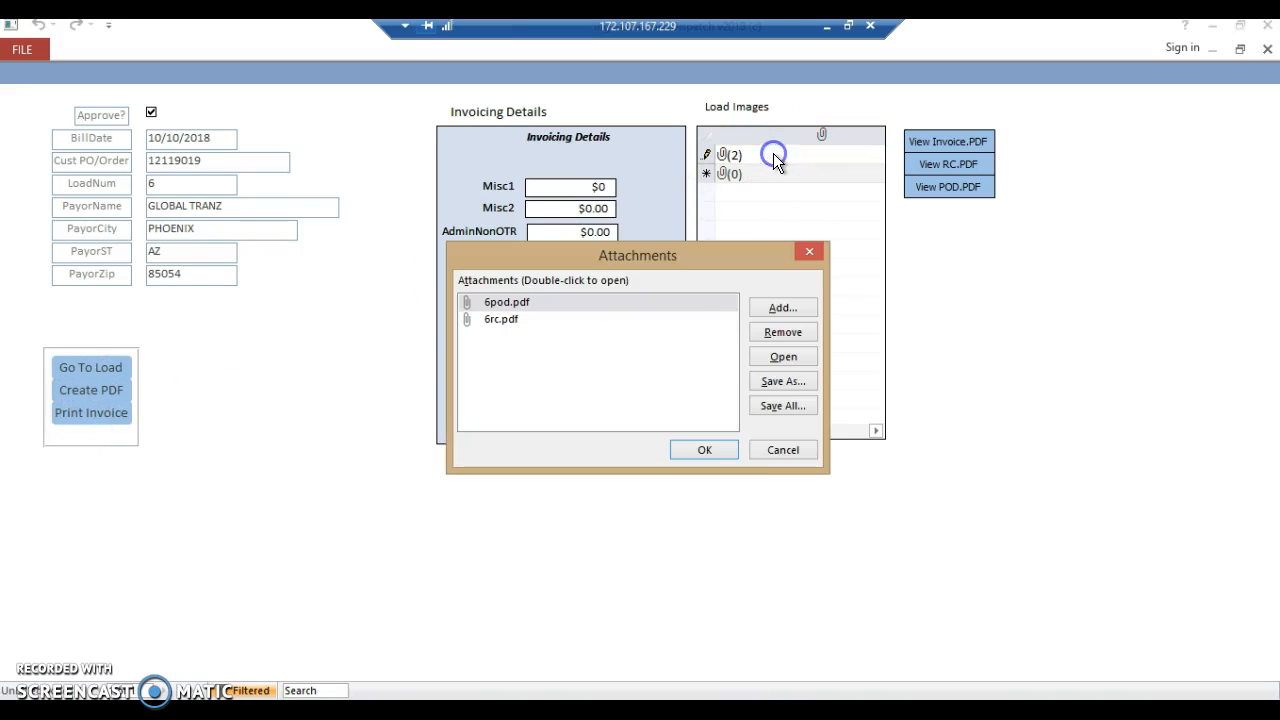
click(776, 304)
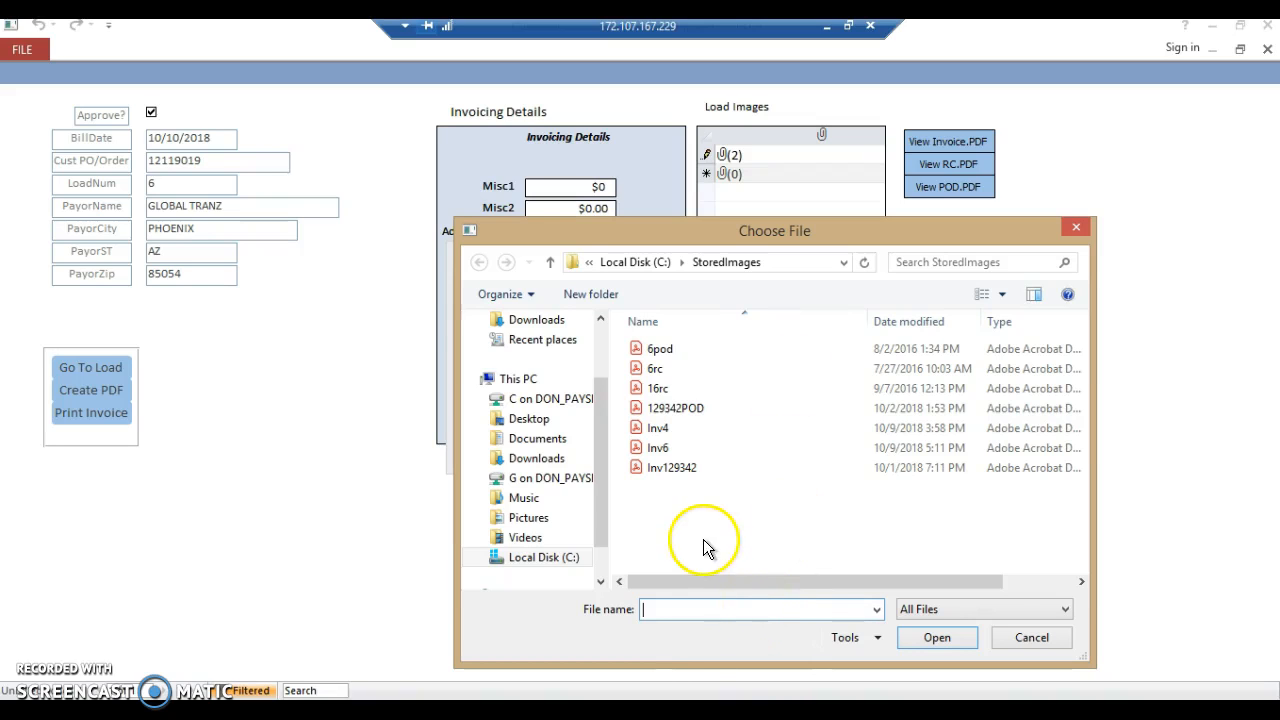
click(662, 451)
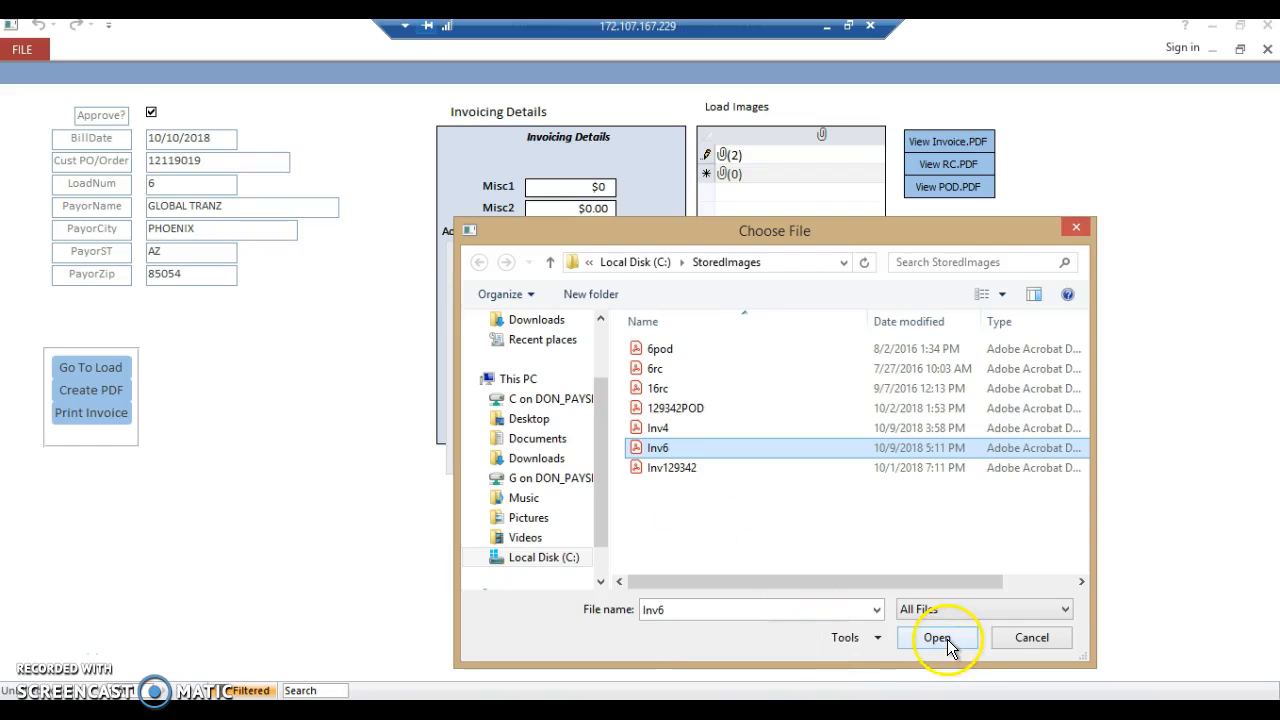
click(947, 639)
click(703, 452)
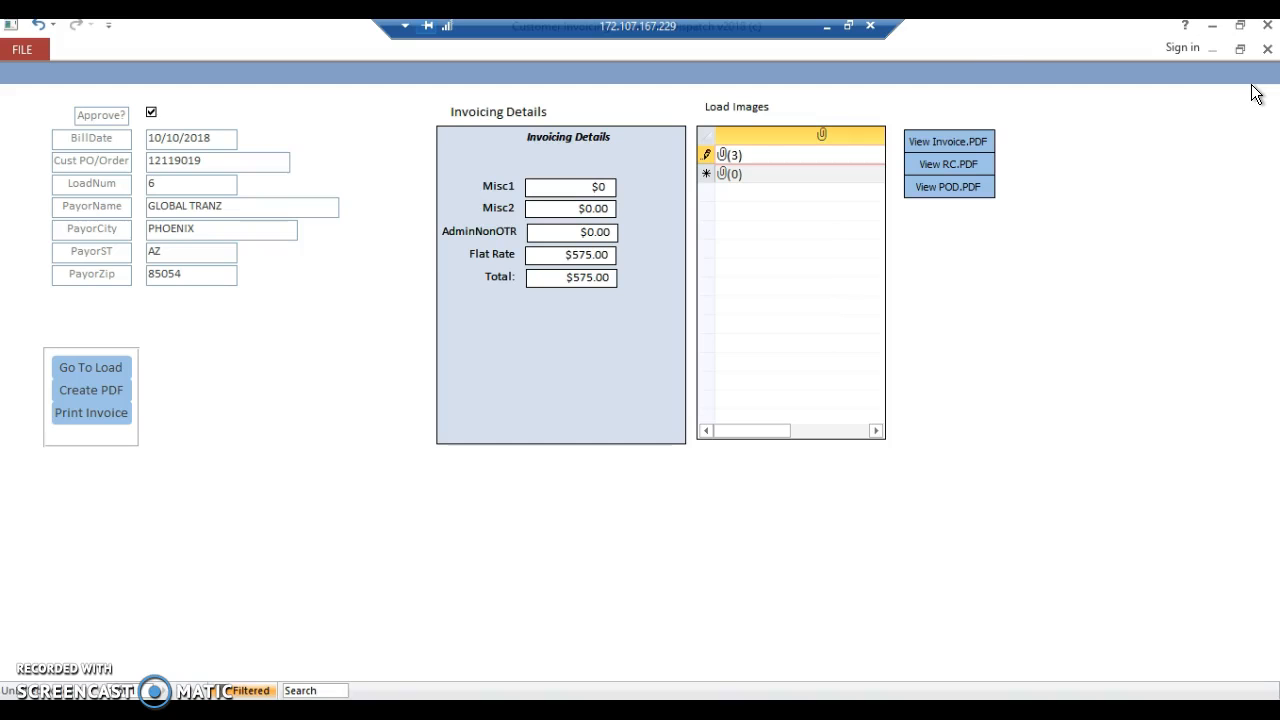
- View the load's invoice PDF and close it, and try to view the rate confirmation PDF
click(970, 146)
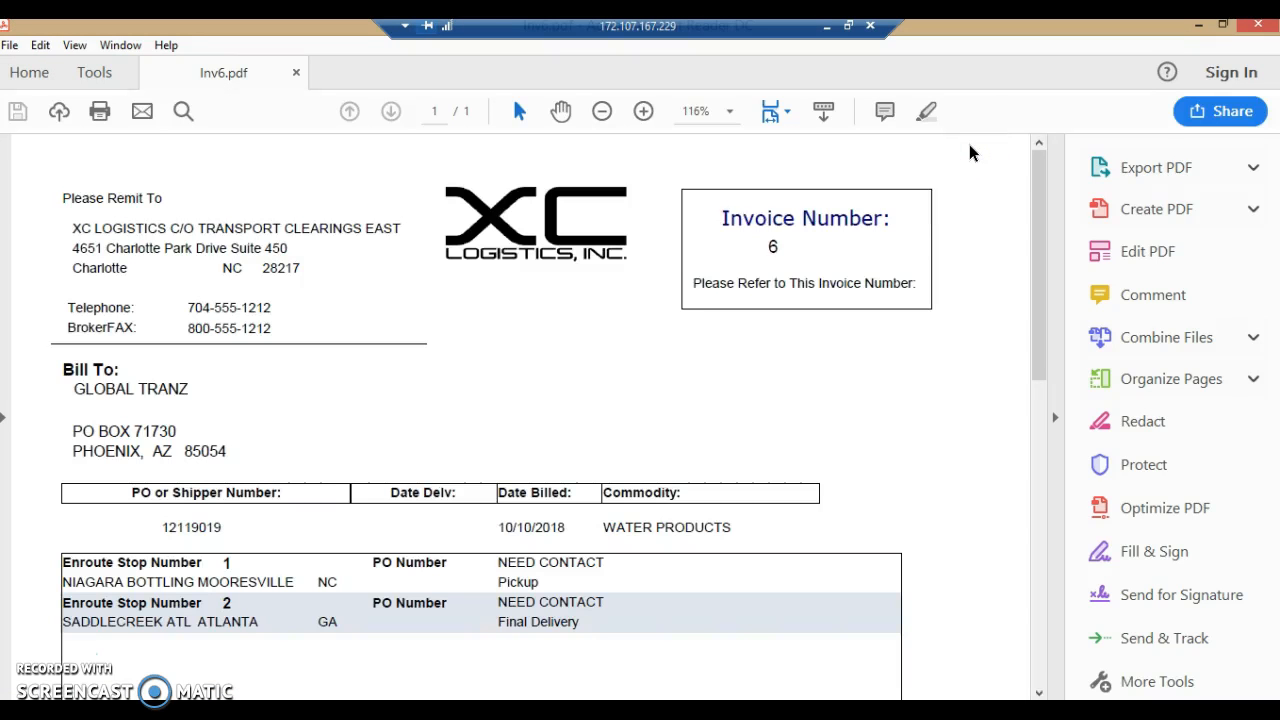
click(1258, 30)
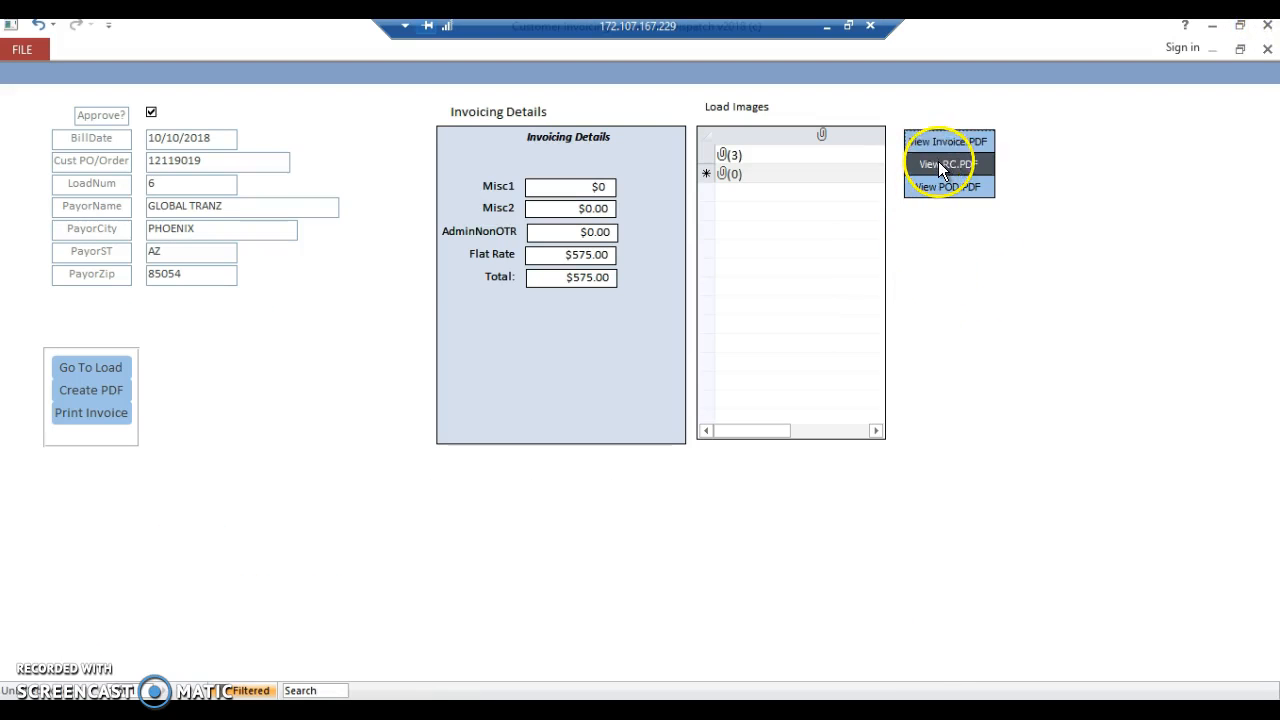
click(940, 166)
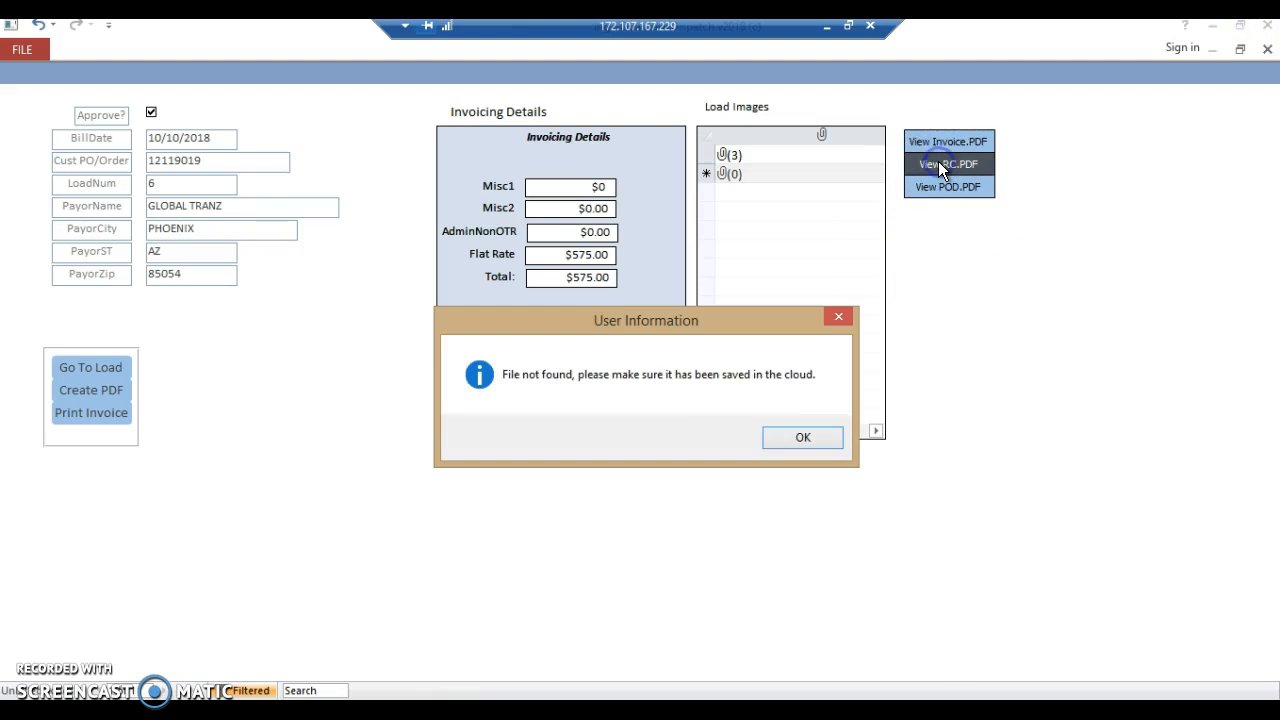
click(805, 438)
- Review the attached 6rc.pdf and Inv6.pdf from the load's attachments, close each document and confirm the attachments
double_click(732, 156)
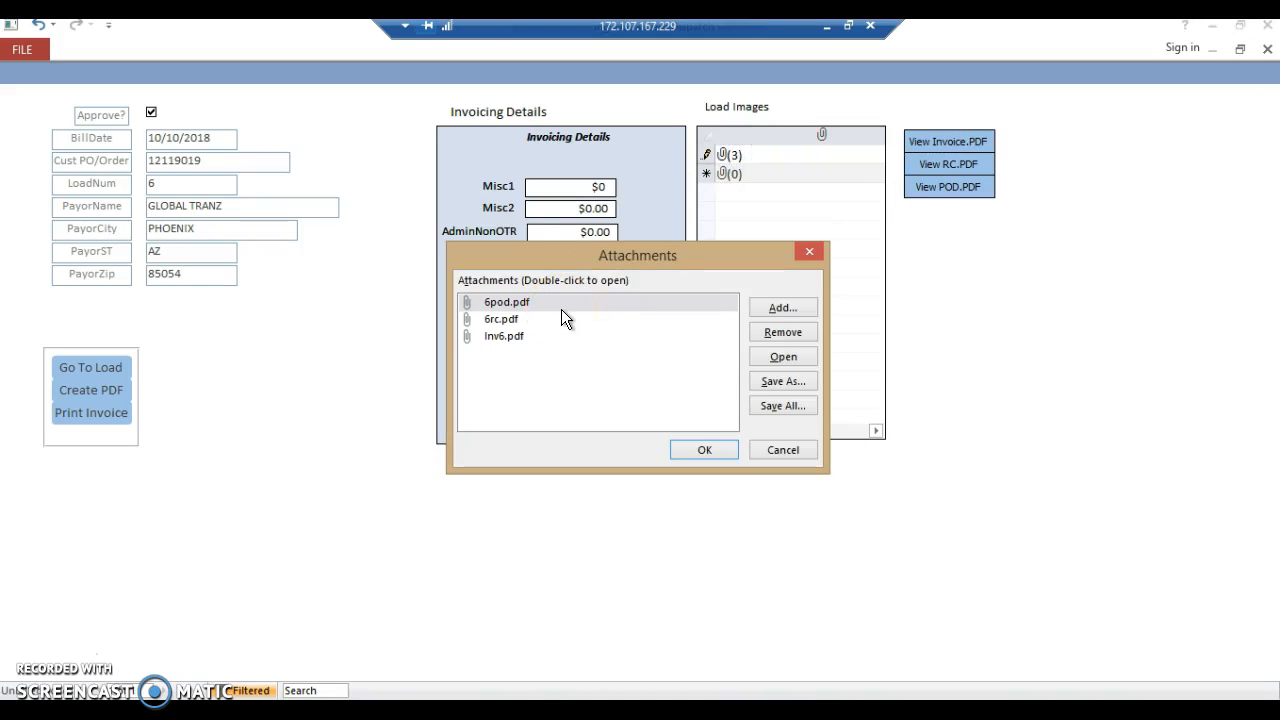
click(508, 320)
double_click(508, 320)
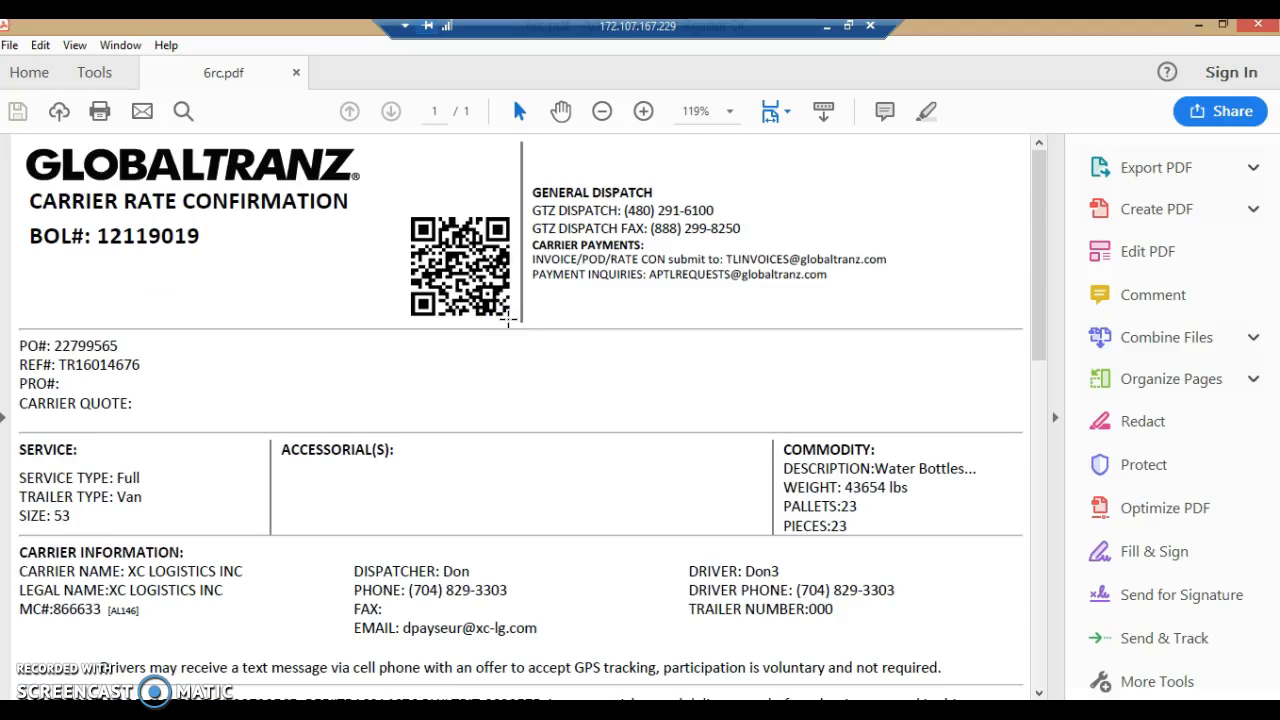
click(963, 203)
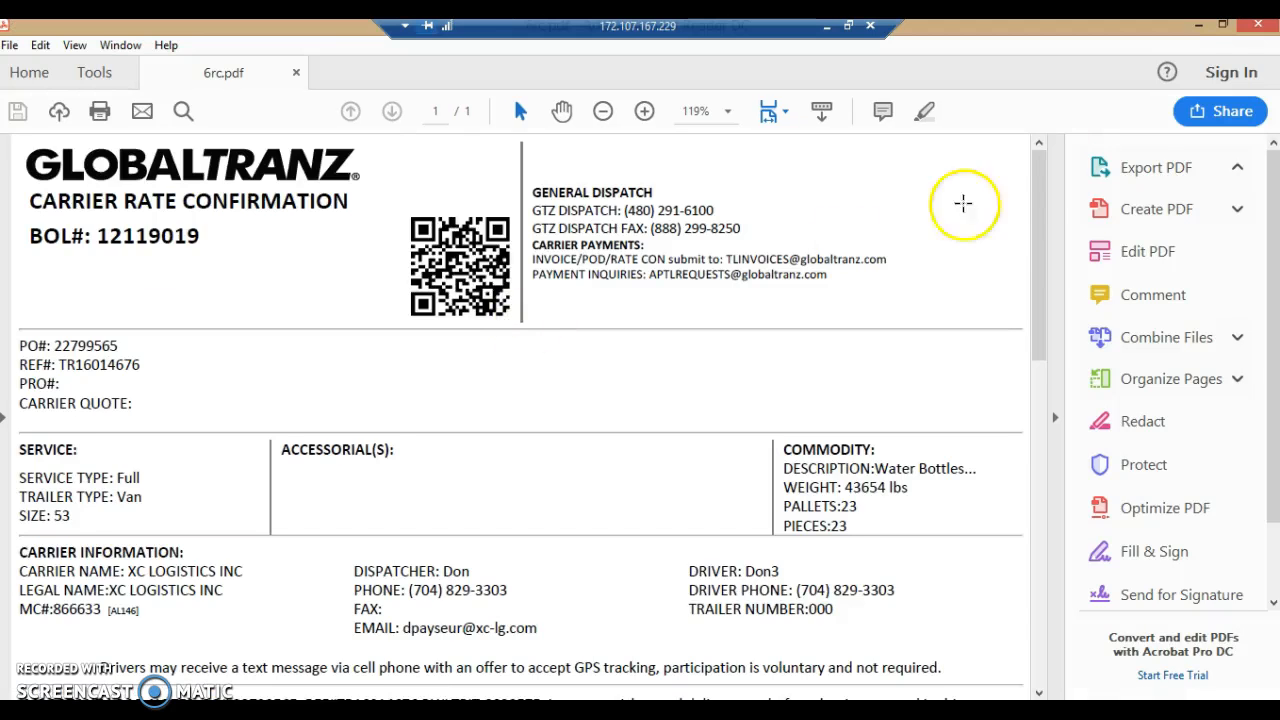
click(1258, 26)
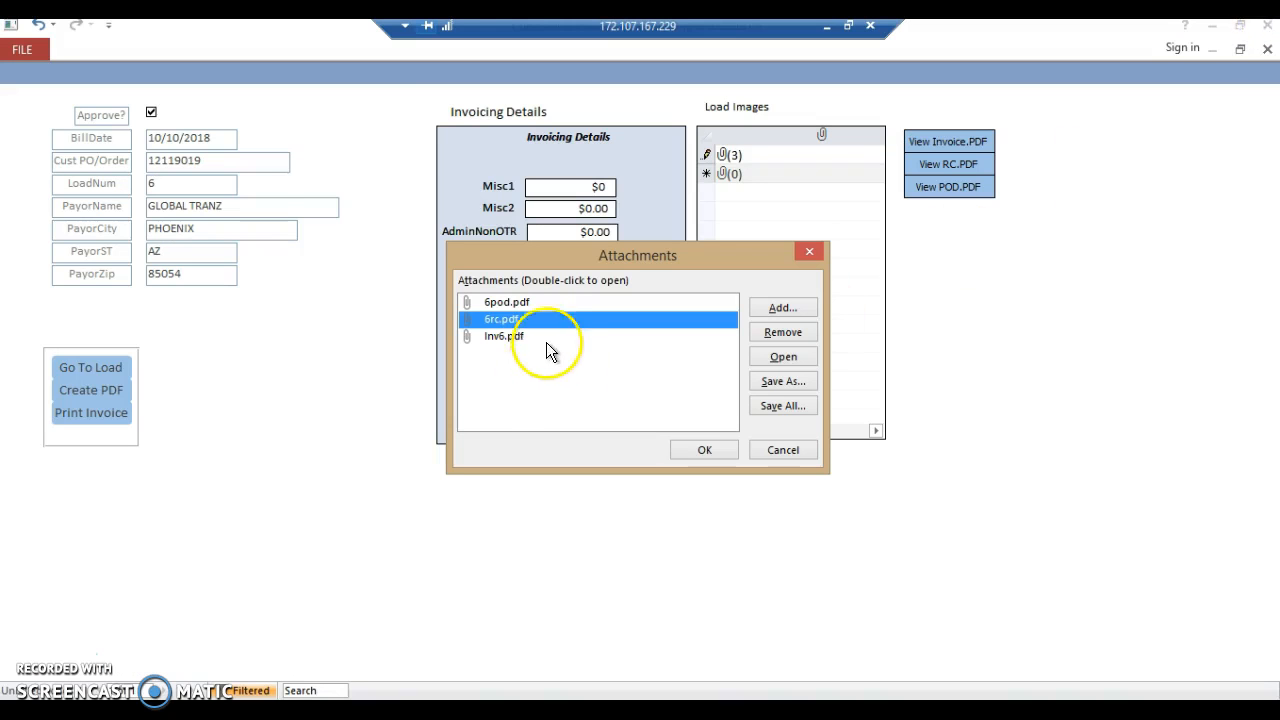
click(518, 336)
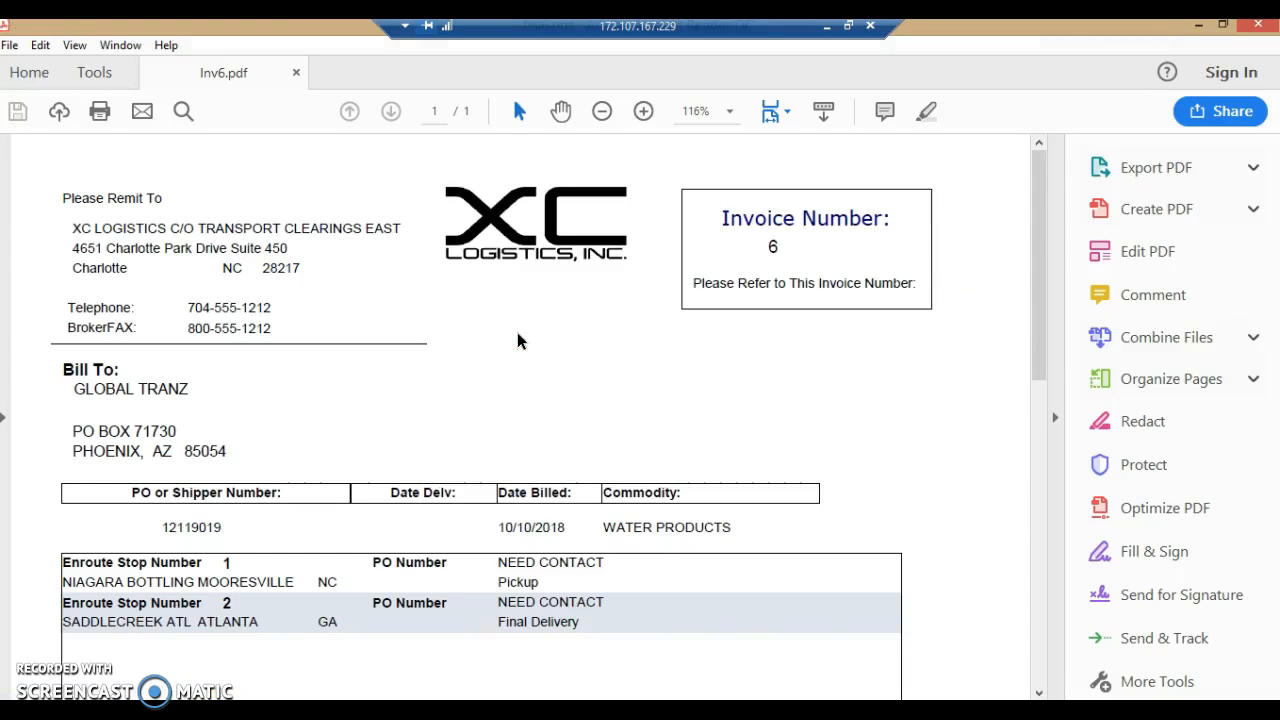
click(1259, 27)
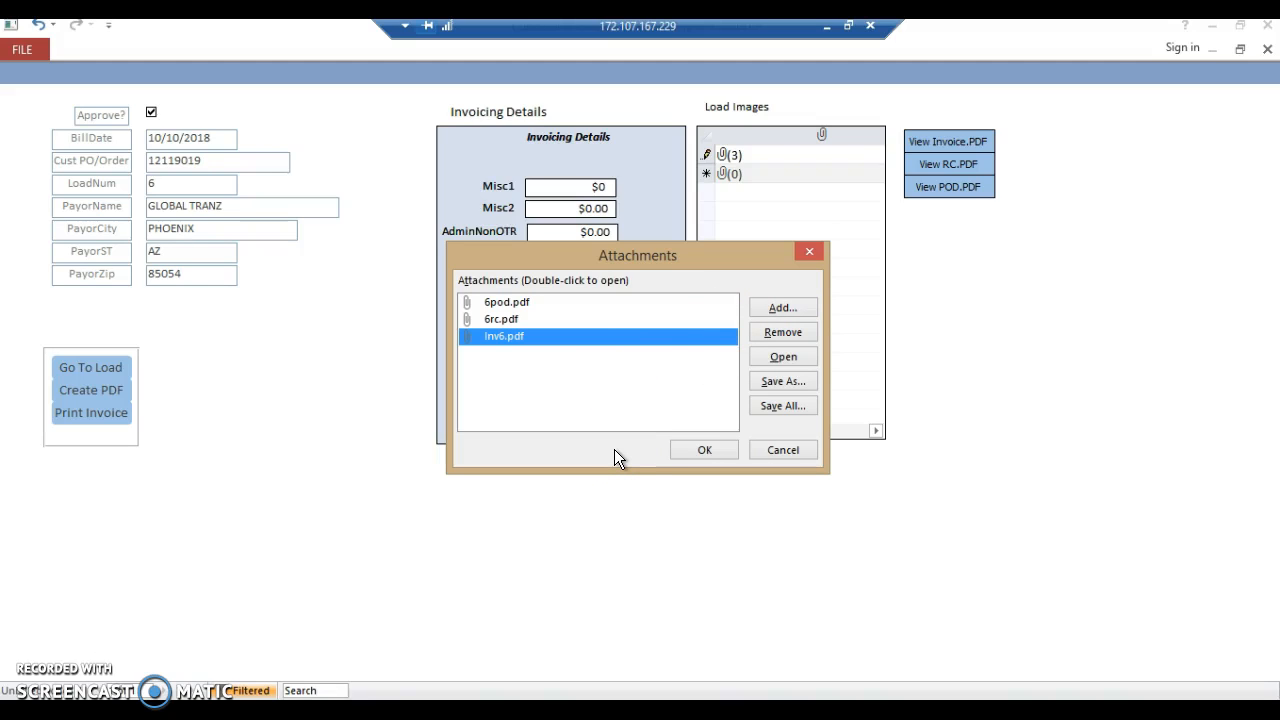
click(707, 449)
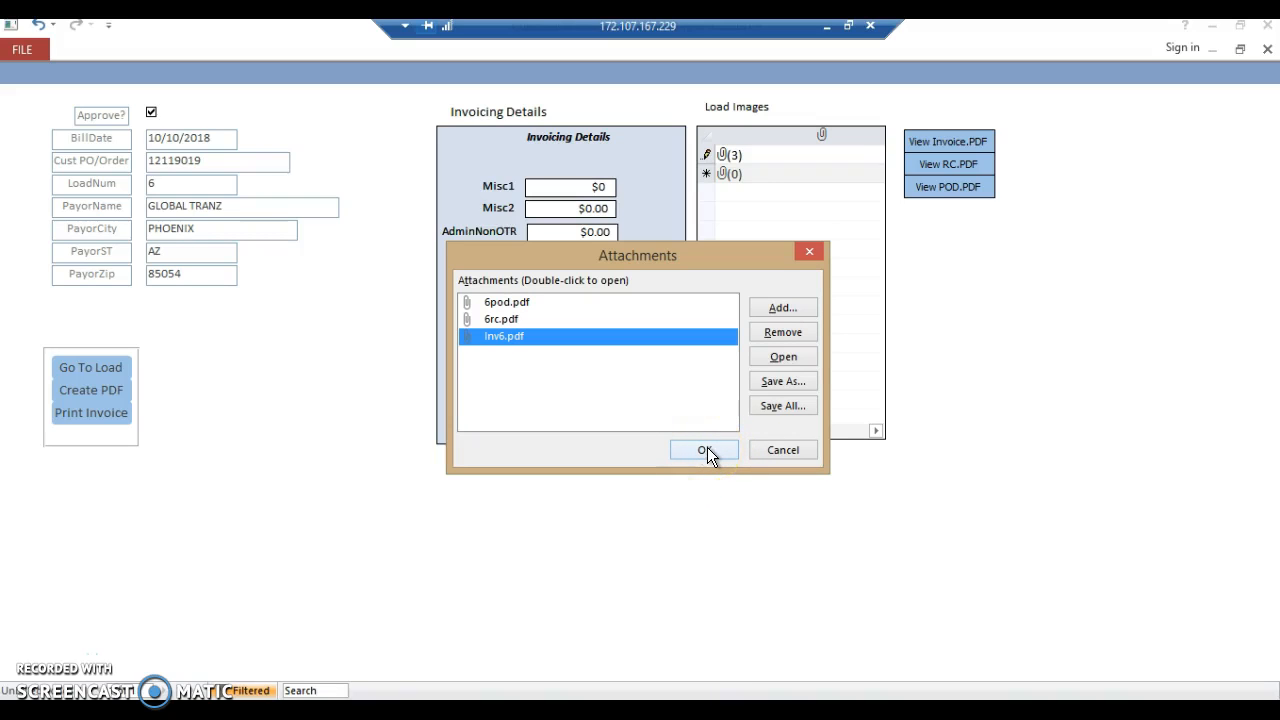